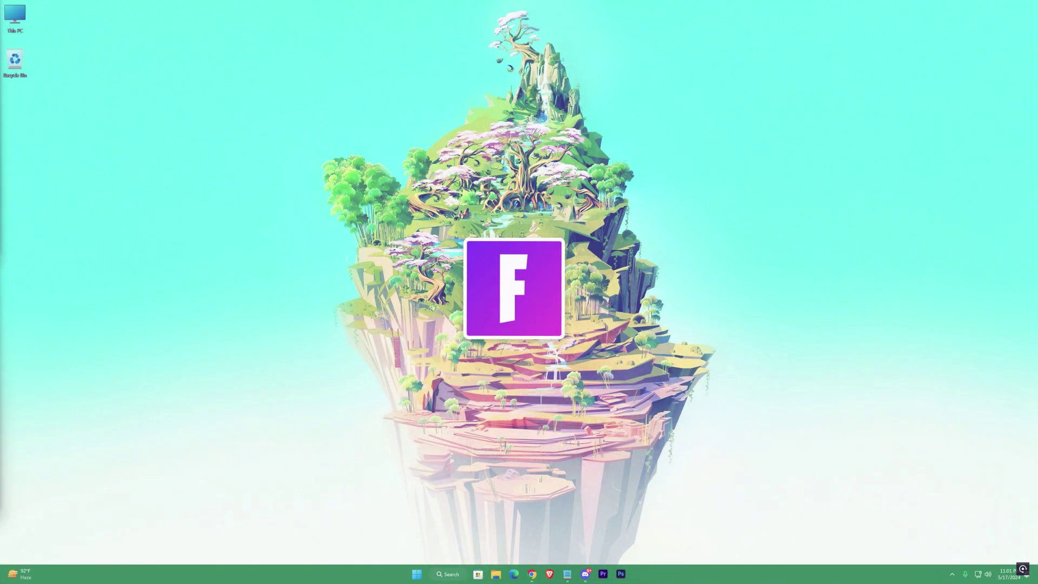
Step: Open Epic Games Launcher from Windows search and go to its Unreal Engine page
key(super)
text(epic games)
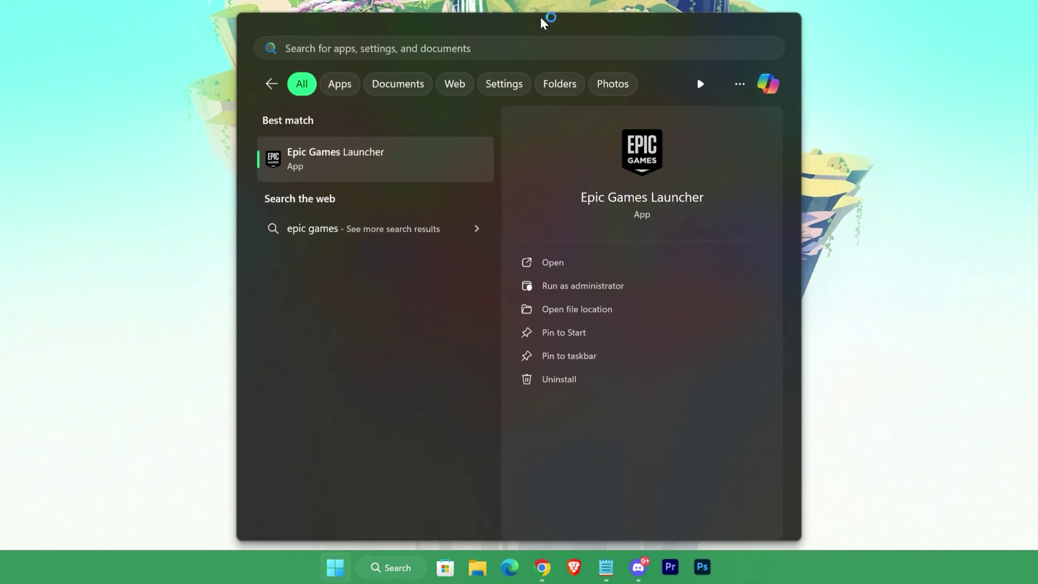
scroll(724, 284, down, 8)
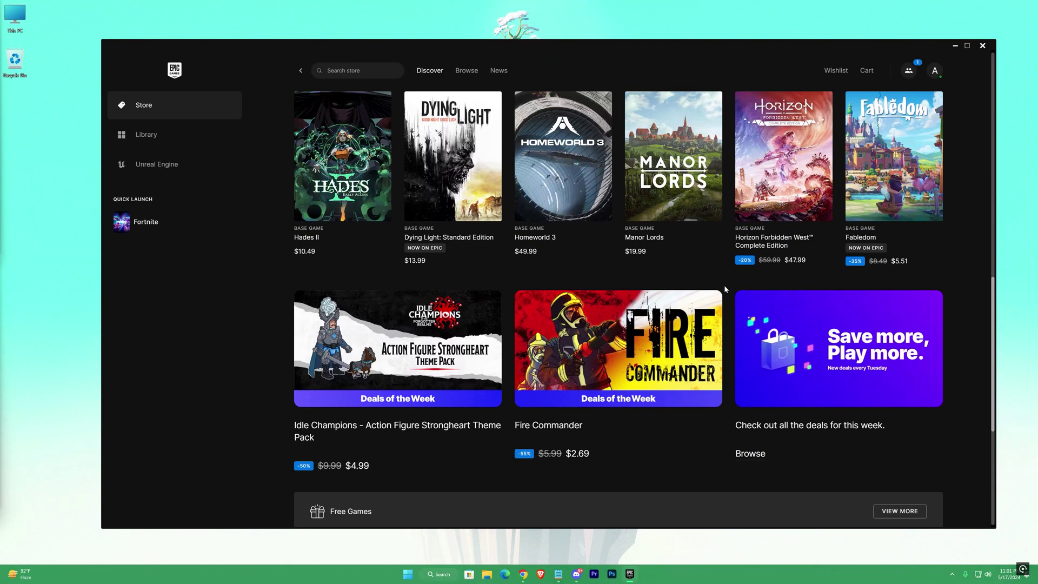
scroll(724, 285, down, 3)
scroll(714, 283, up, 6)
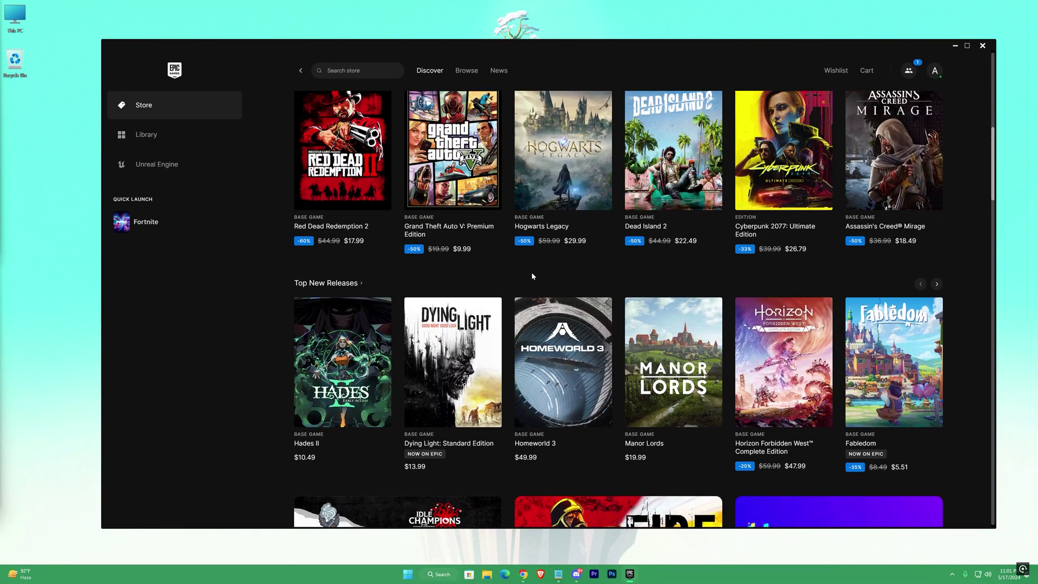
click(113, 164)
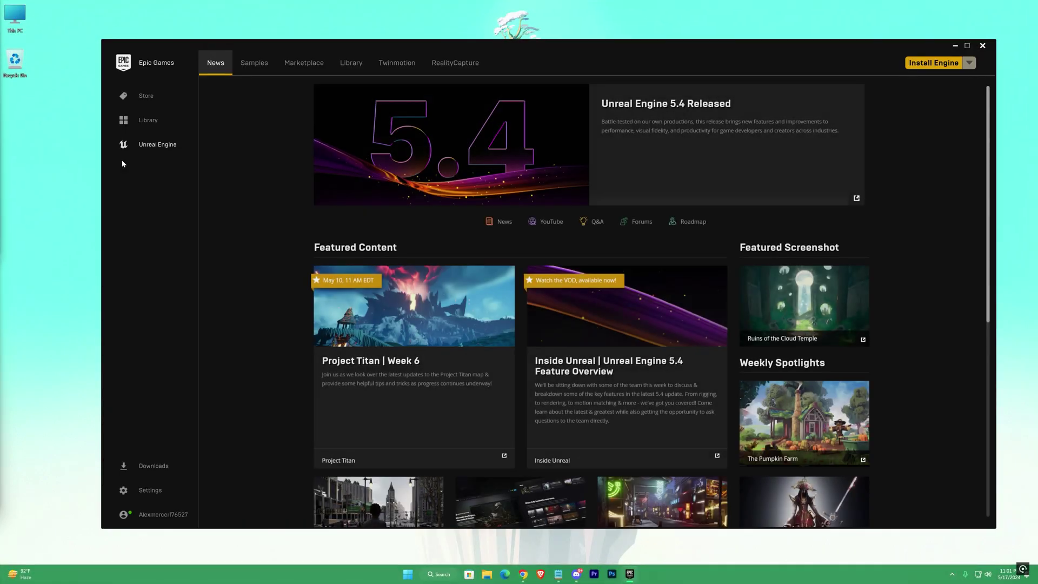
Step: In launcher Settings, enable Fortnite's Additional Command Line Arguments and paste -limitclientticks
click(146, 490)
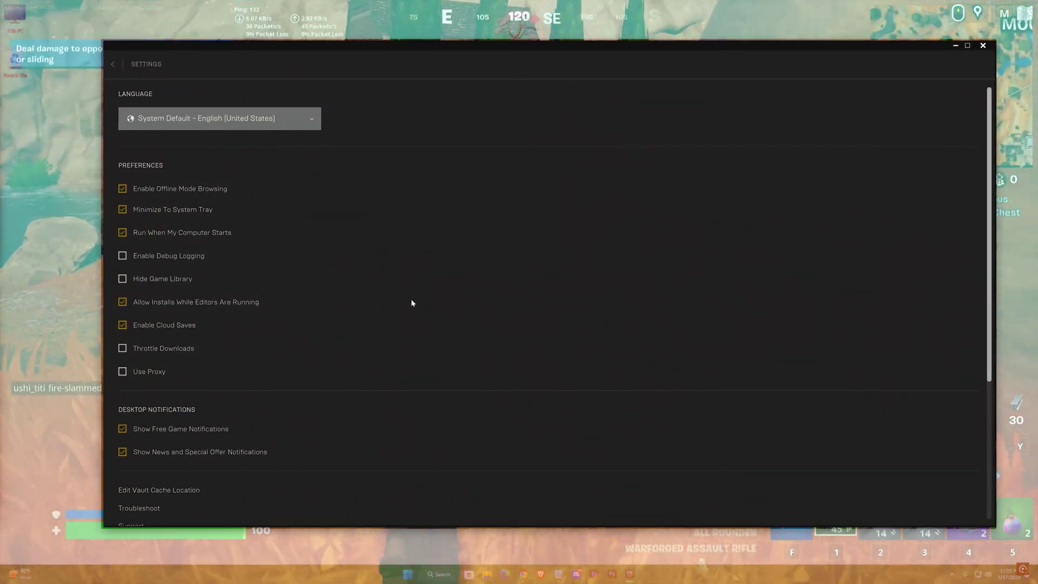
scroll(423, 297, down, 5)
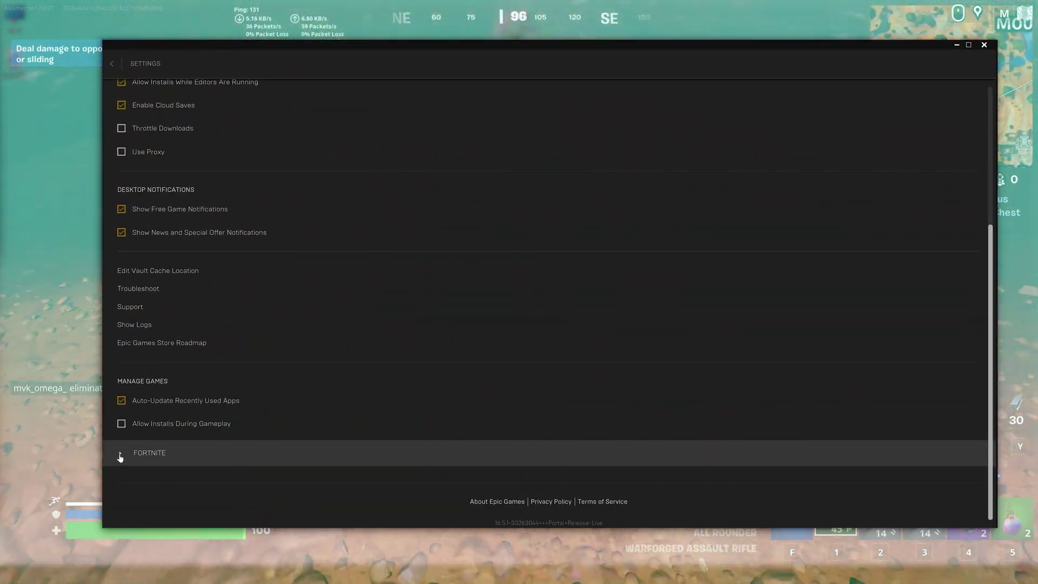
click(119, 454)
scroll(303, 434, down, 1)
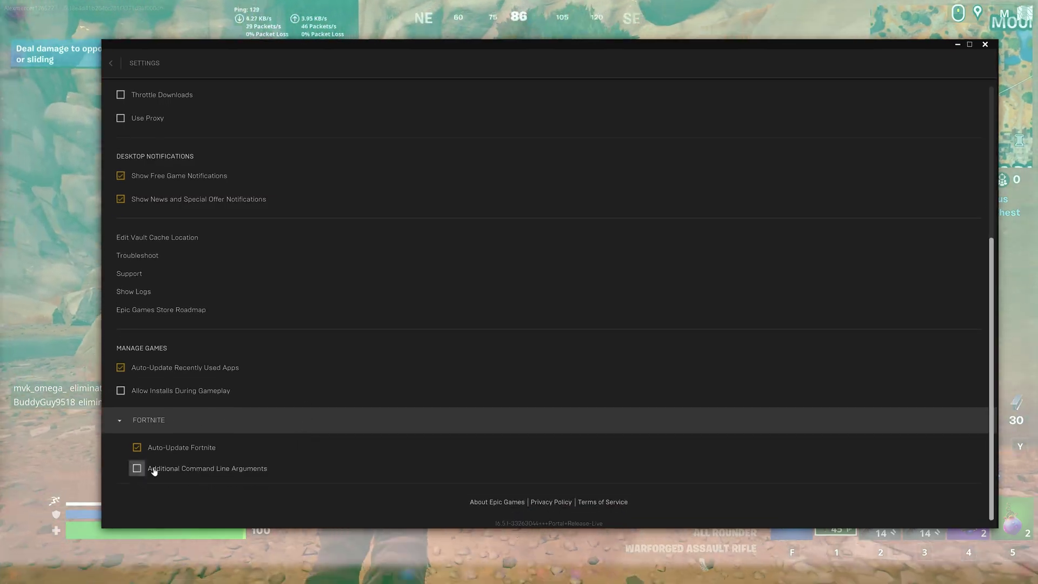
click(137, 468)
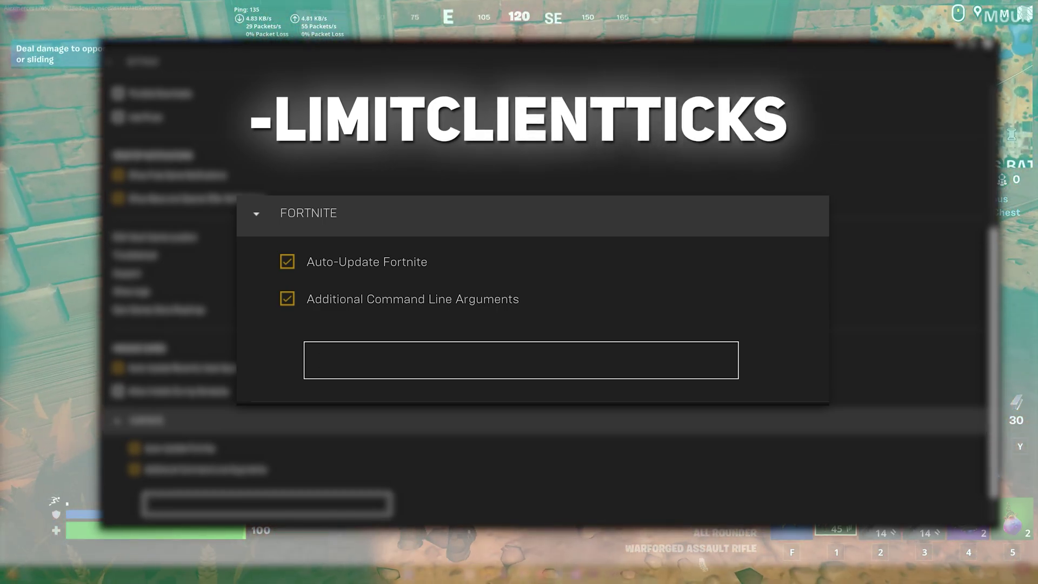
text(-limitclientticks)
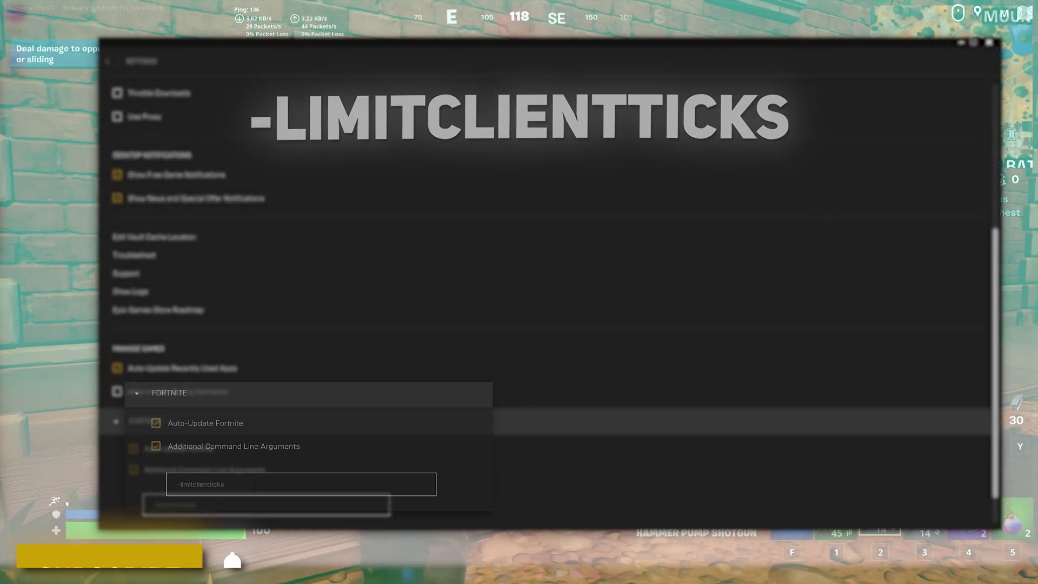
scroll(233, 465, down, 1)
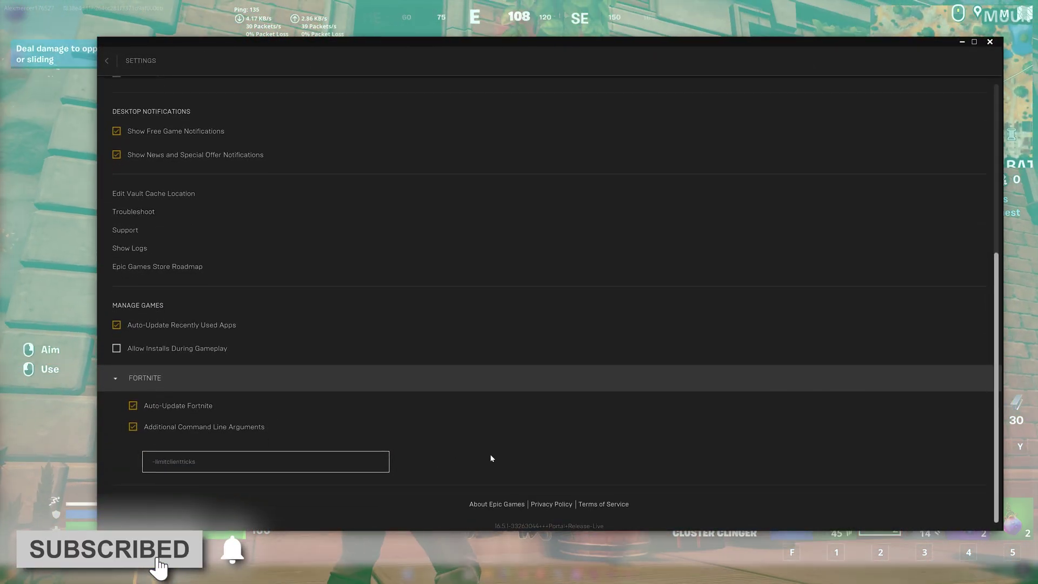
scroll(497, 452, up, 3)
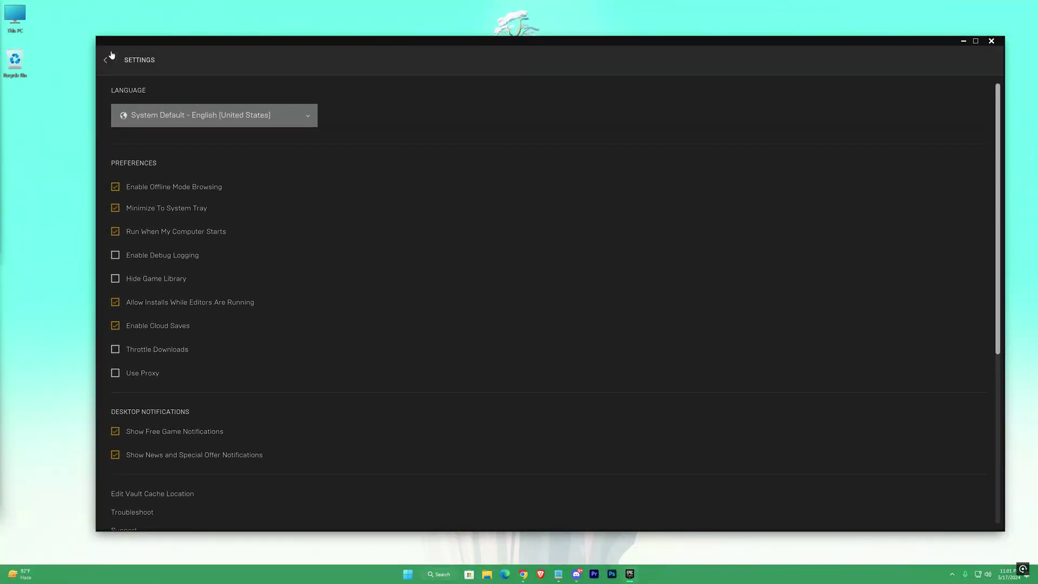
Step: Return to the Unreal Engine news page, browse it, then switch to the GearUP Booster website
click(107, 62)
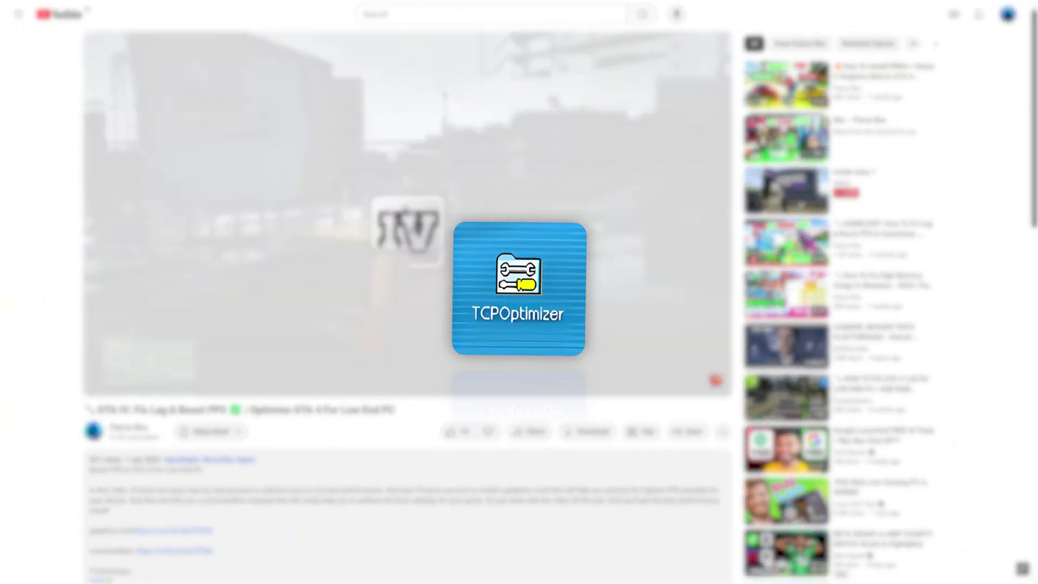
scroll(405, 303, down, 3)
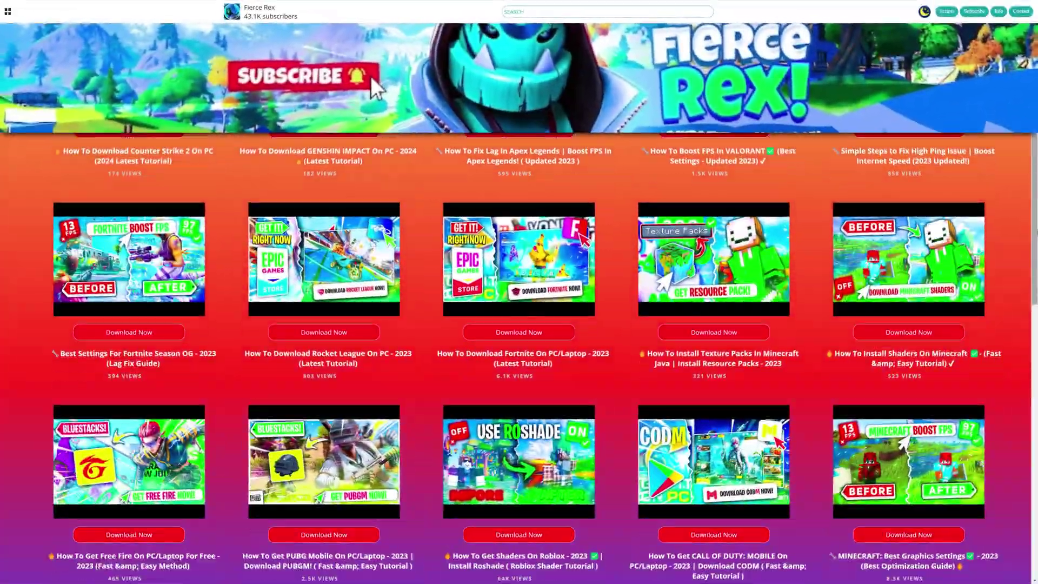
scroll(371, 77, down, 5)
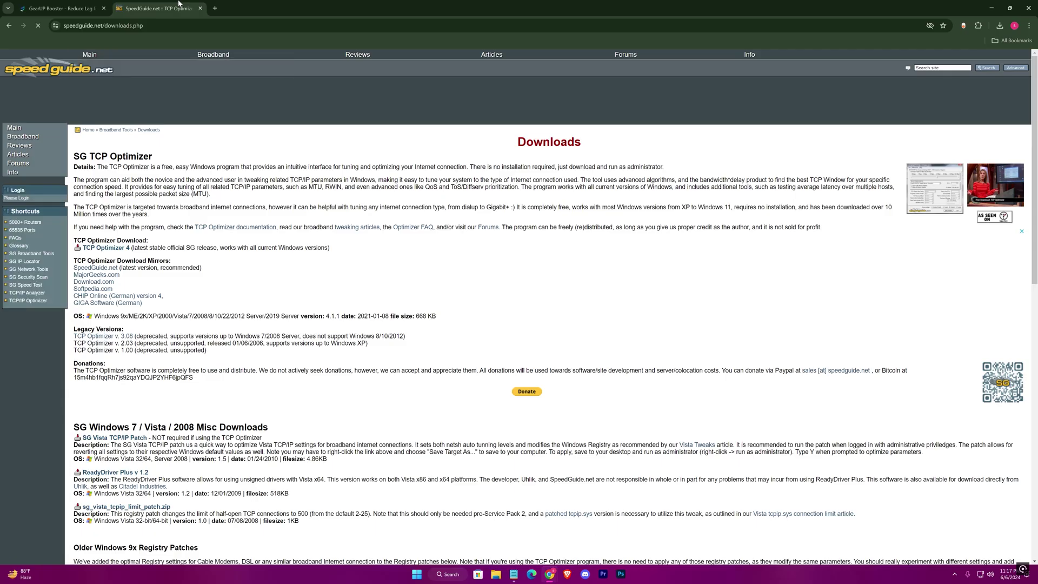
scroll(403, 240, down, 1)
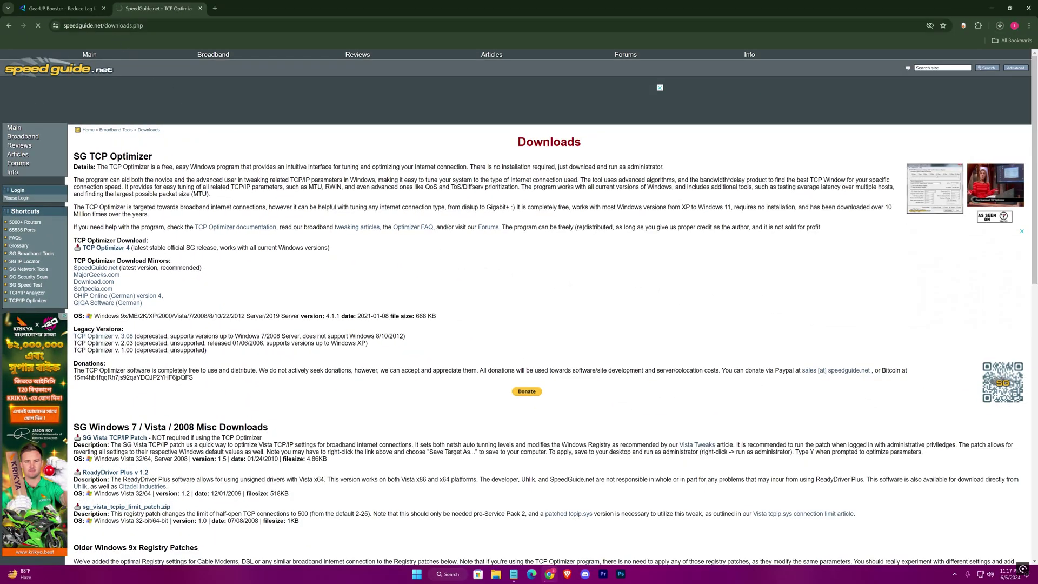
click(59, 8)
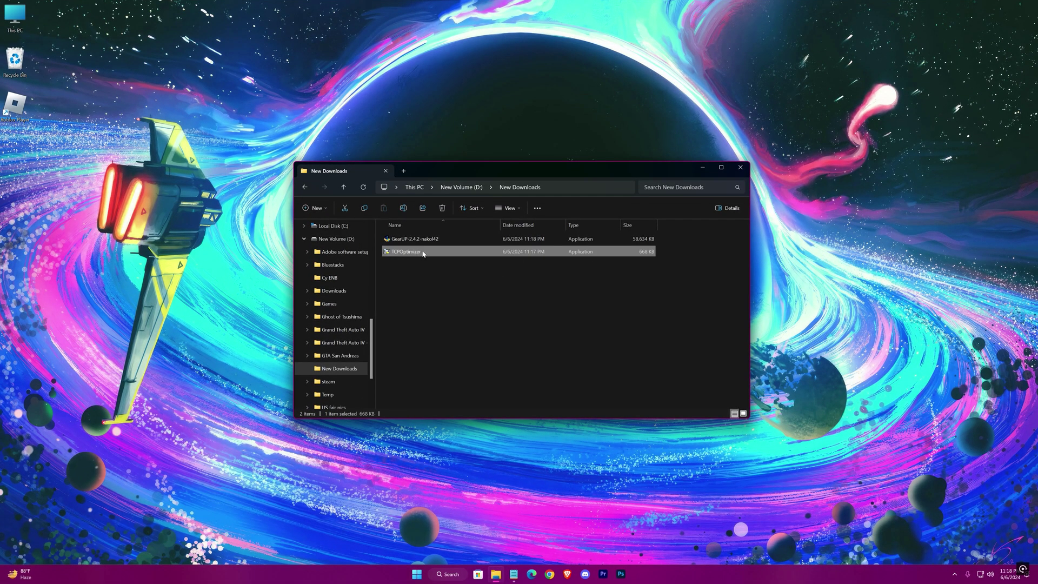
Step: Run TCP Optimizer as administrator, select the Realtek Gaming 2.5GbE adapter, and keep all adapters modified
right_click(424, 253)
click(459, 306)
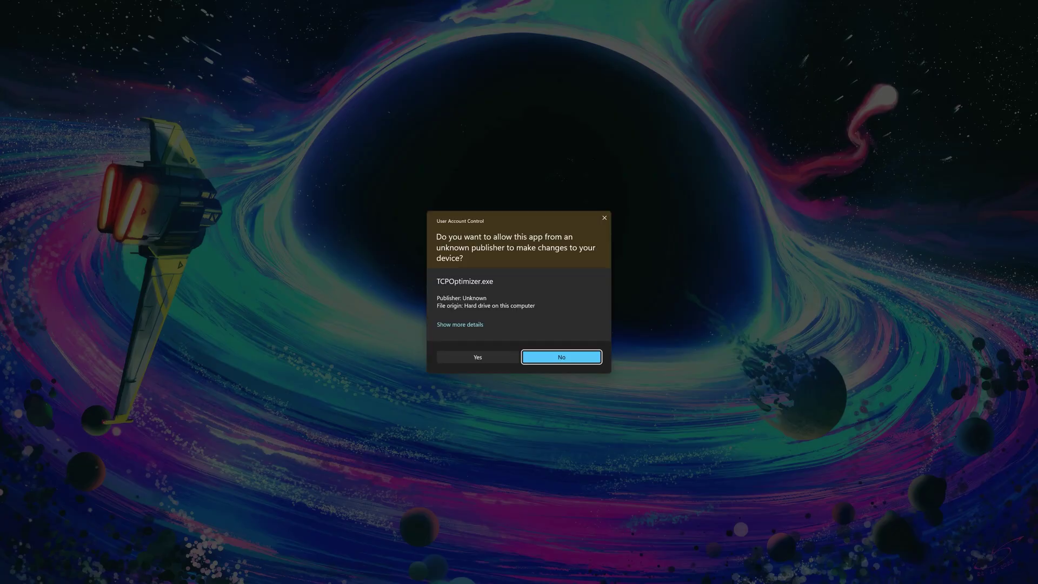
click(478, 357)
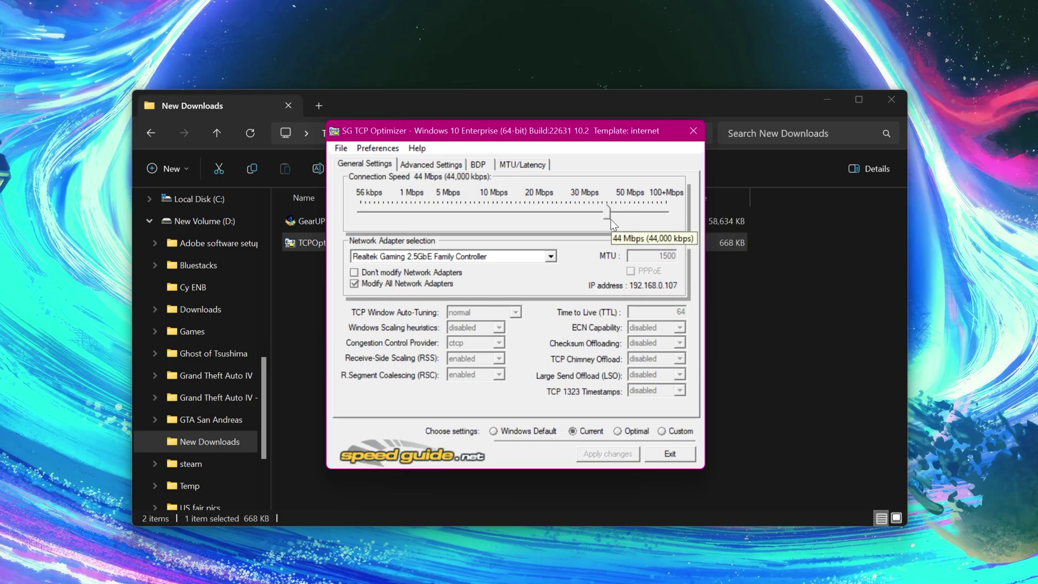
click(552, 257)
click(445, 269)
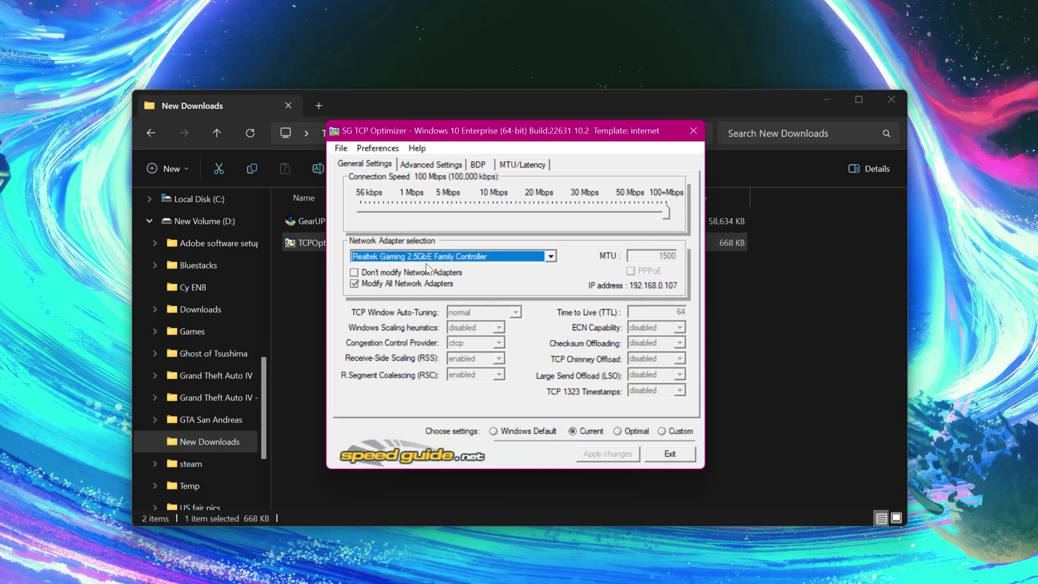
click(356, 284)
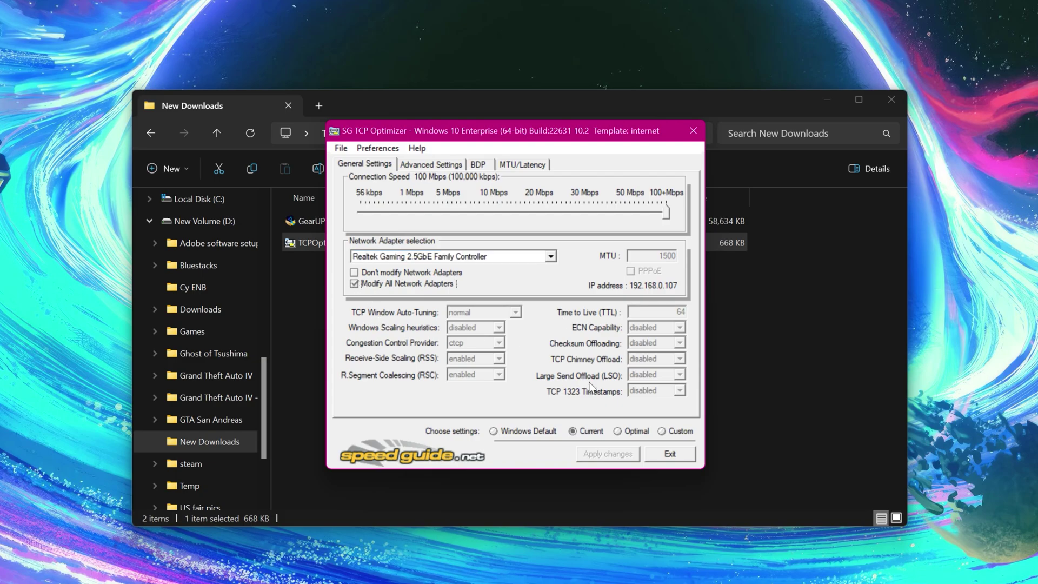
Step: Switch to Custom settings: Auto-Tuning normal, scaling heuristics disabled, ctcp, RSS and Segment Coalescing enabled
click(662, 431)
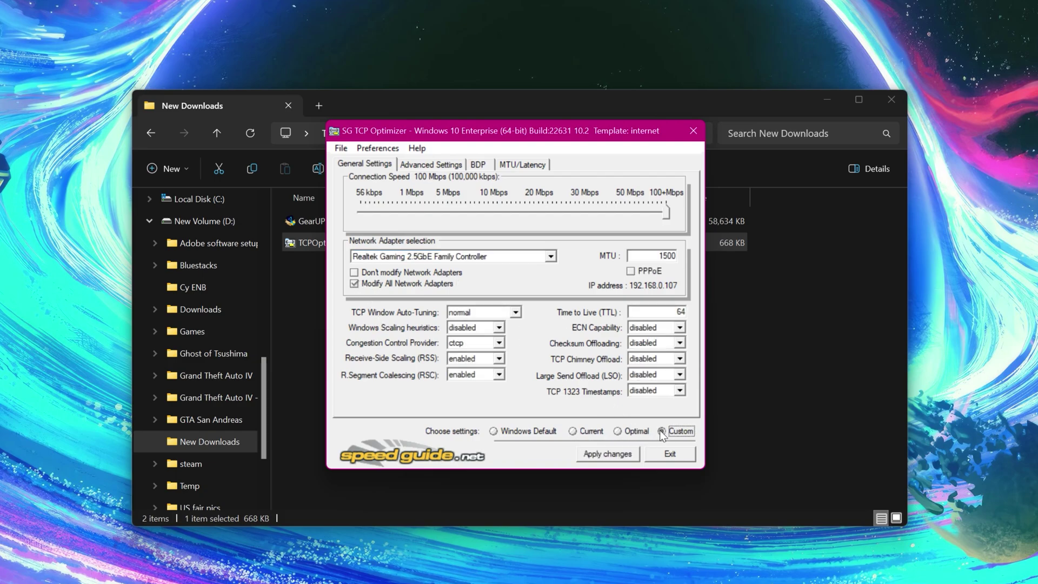
click(505, 313)
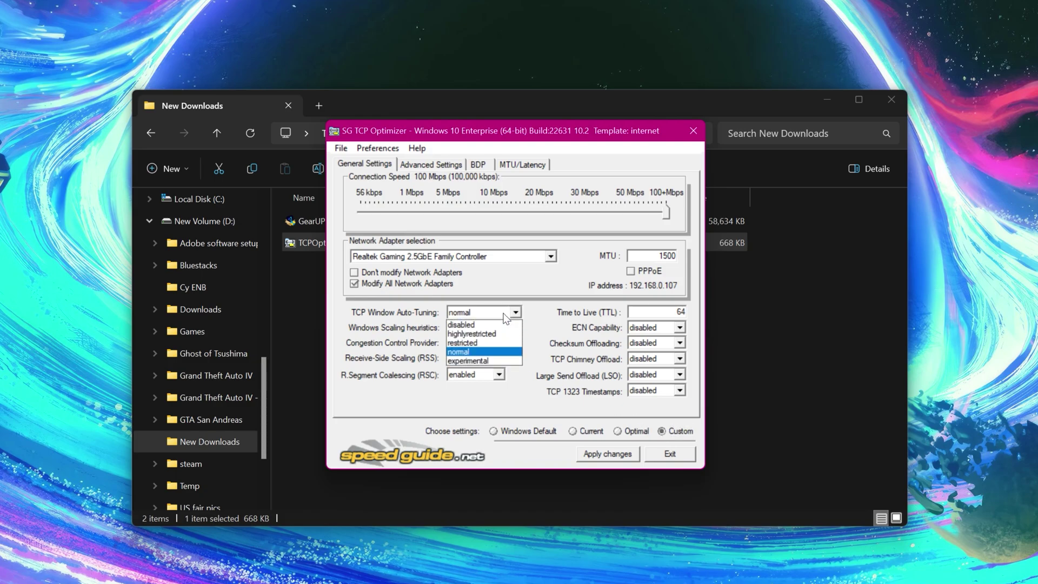
click(483, 352)
click(482, 329)
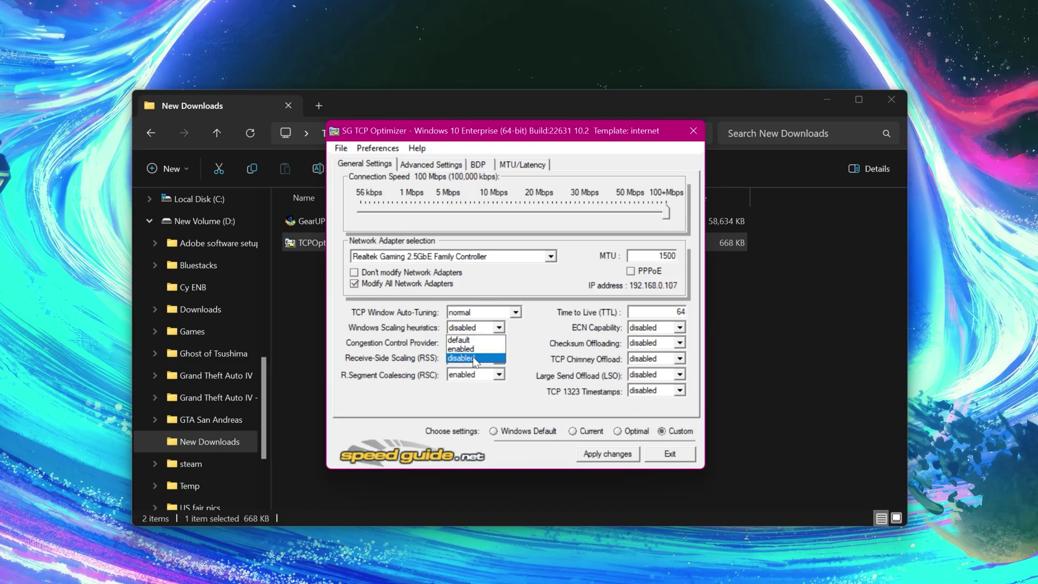
click(471, 358)
click(488, 344)
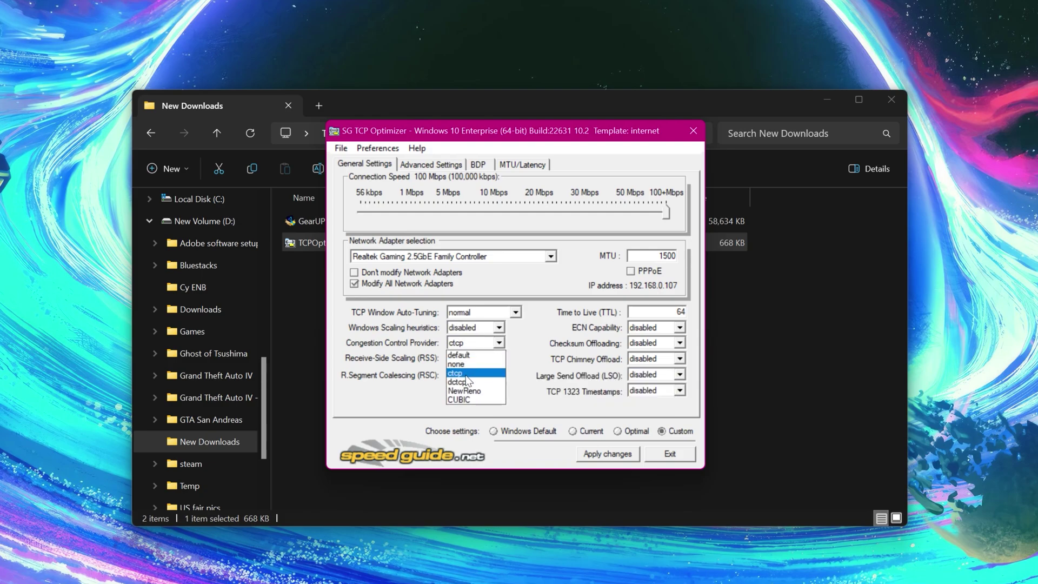
click(466, 355)
click(476, 374)
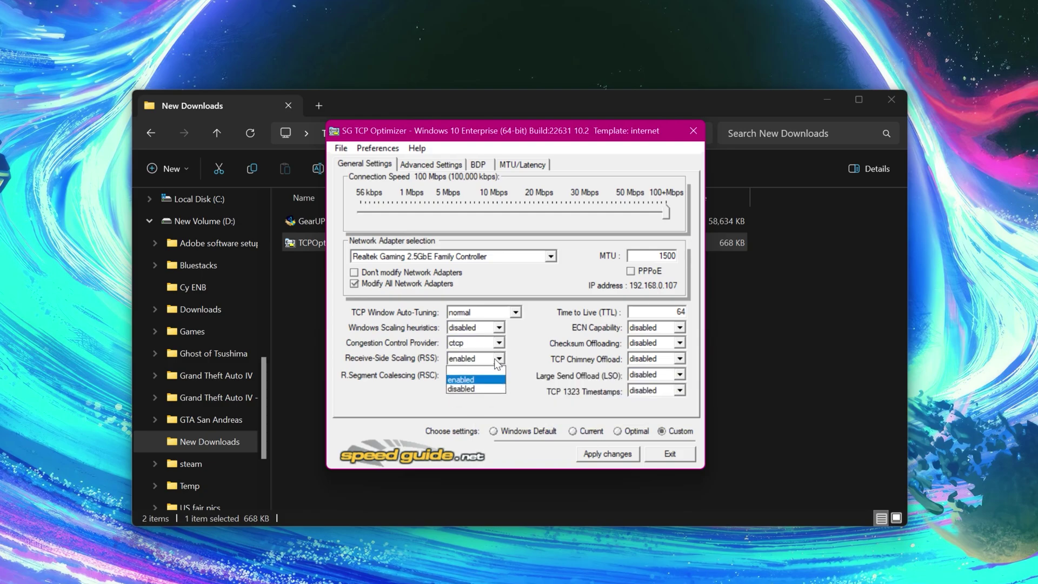
click(471, 378)
click(468, 375)
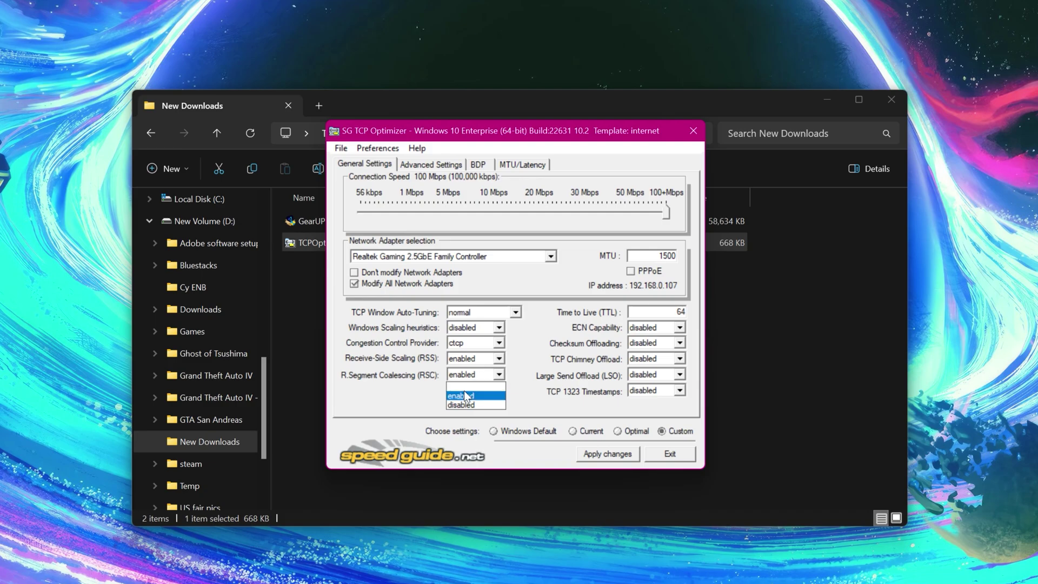
click(678, 311)
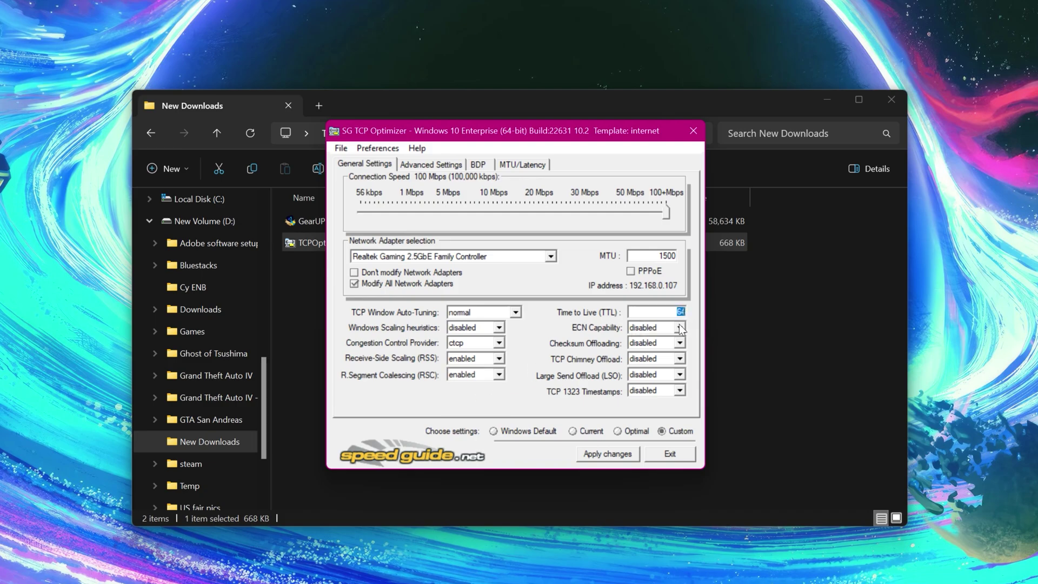
Step: Review ECN and Chimney Offload, and disable Large Send Offload and TCP 1323 Timestamps
click(679, 326)
click(670, 357)
click(662, 373)
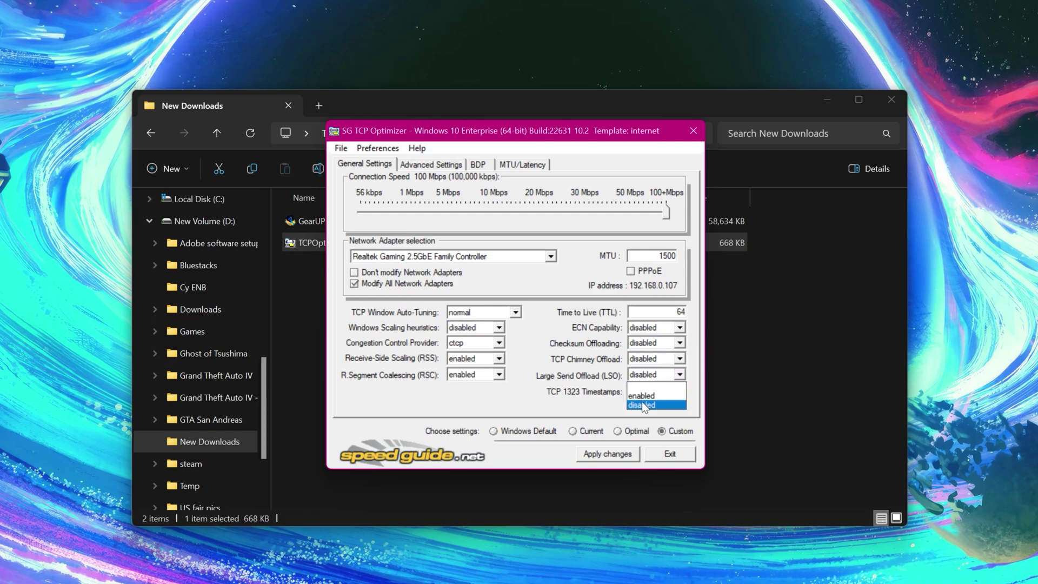
click(643, 404)
click(649, 390)
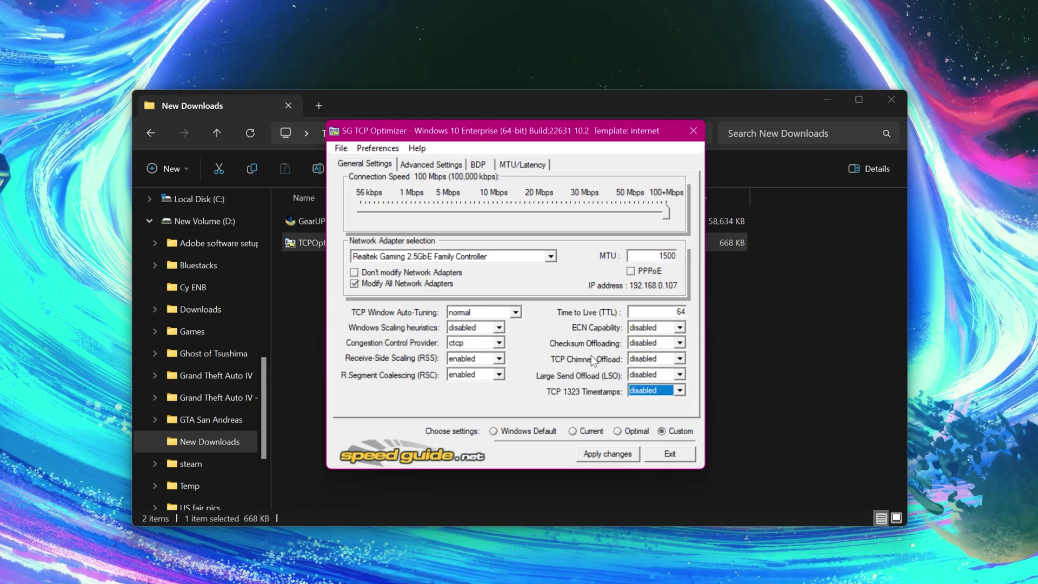
Step: On Advanced Settings, review the MaxConnections values and set NonSackRttResiliency to disabled
click(428, 165)
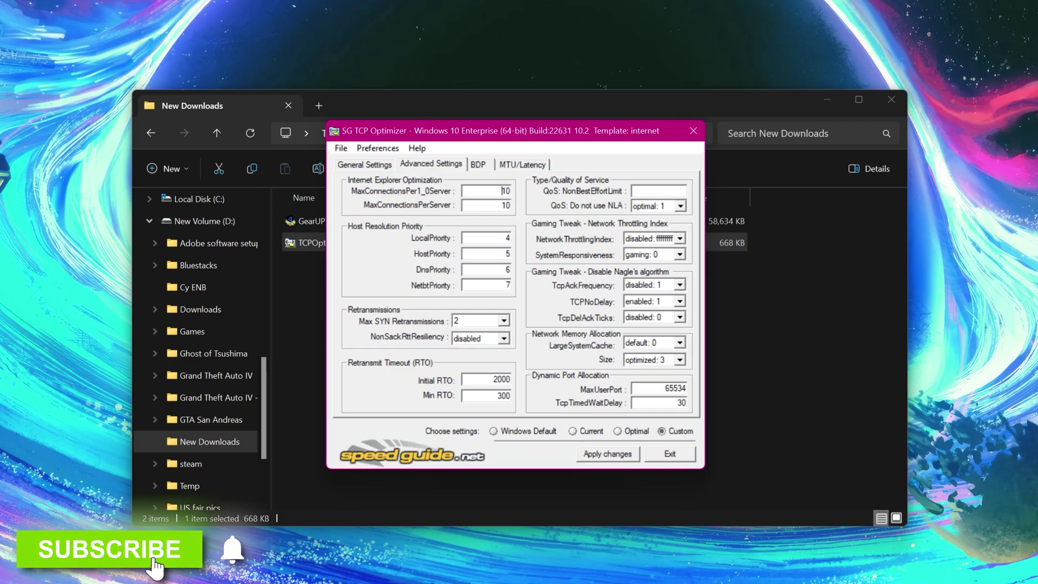
click(511, 192)
double_click(507, 191)
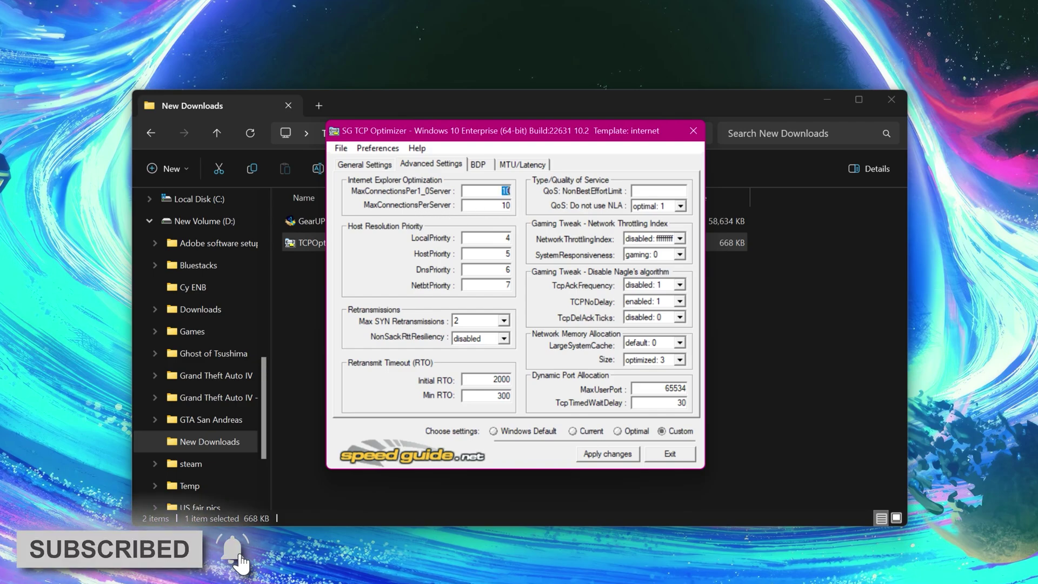
click(503, 205)
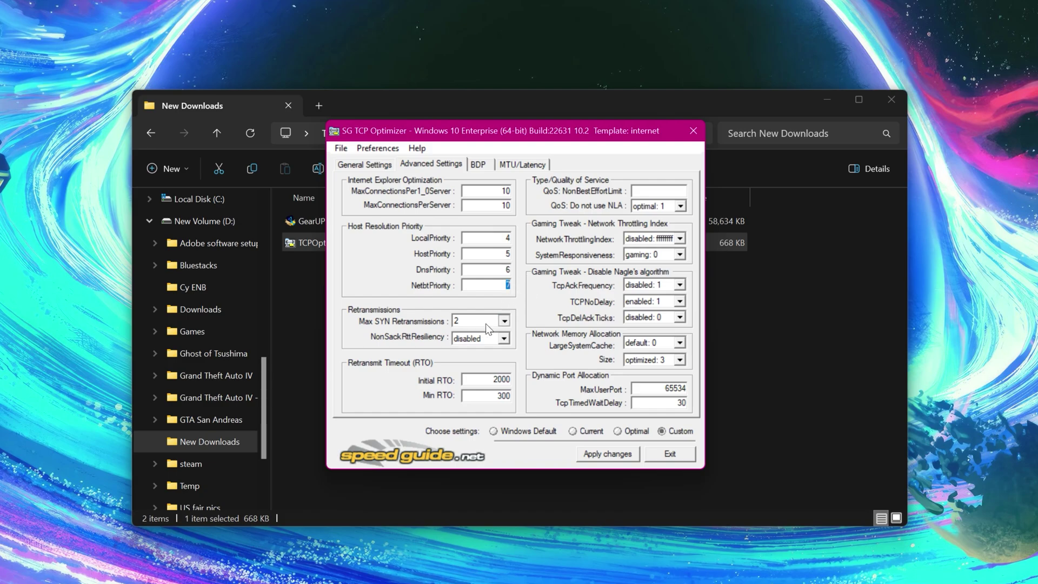
click(489, 338)
click(492, 338)
click(493, 339)
click(467, 368)
Step: Set NLA to optimal: 1, NetworkThrottlingIndex disabled, SystemResponsiveness gaming: 0, TcpAckFrequency disabled: 1
key(Tab)
click(671, 209)
click(647, 229)
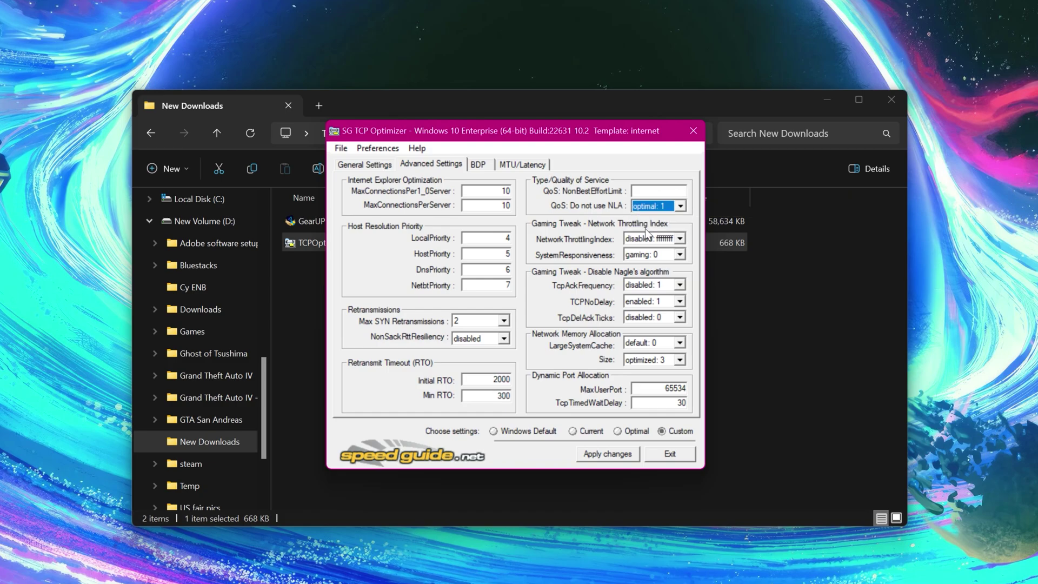
click(679, 239)
click(649, 279)
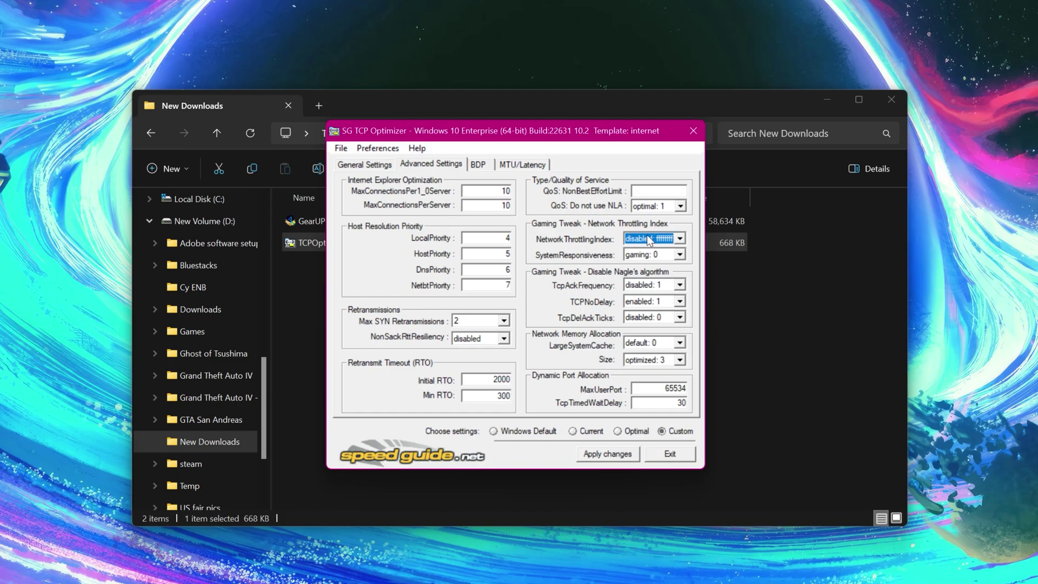
click(651, 255)
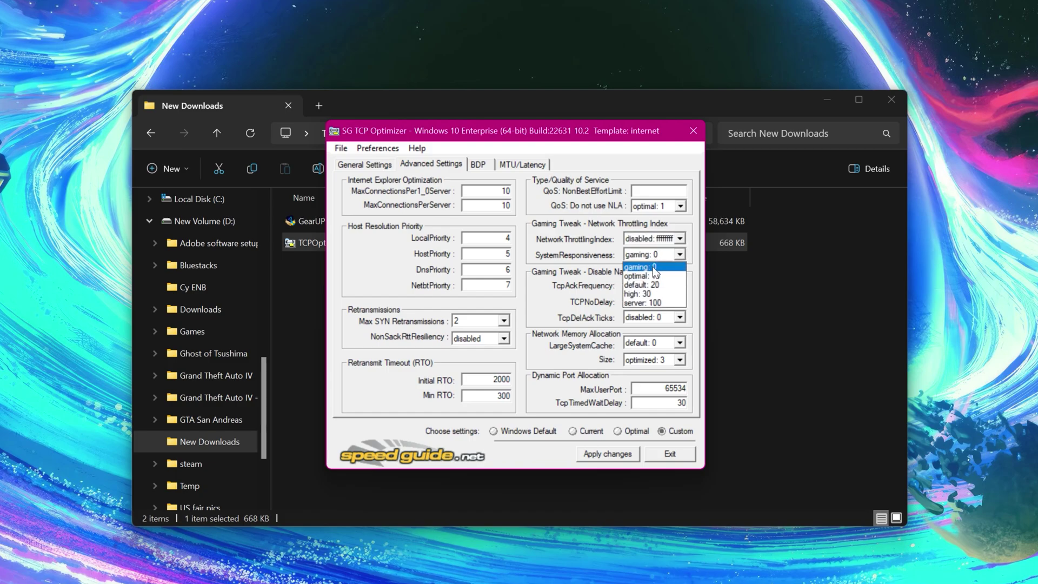
click(652, 267)
click(654, 283)
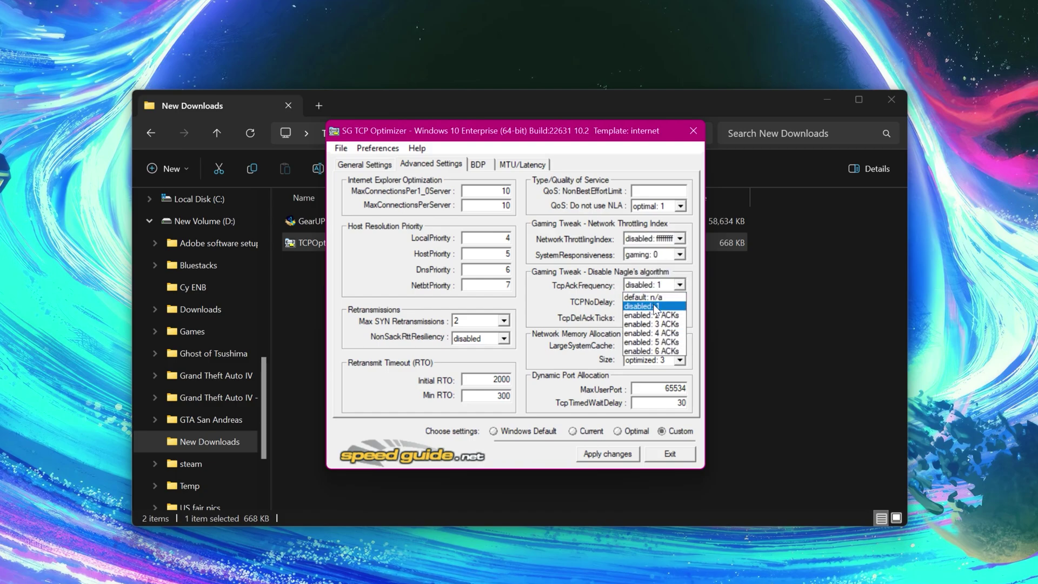
click(654, 308)
Step: Set TcpDelAckTicks to disabled: 0, keep LargeSystemCache default: 0, and set Size to optimized: 3
click(654, 303)
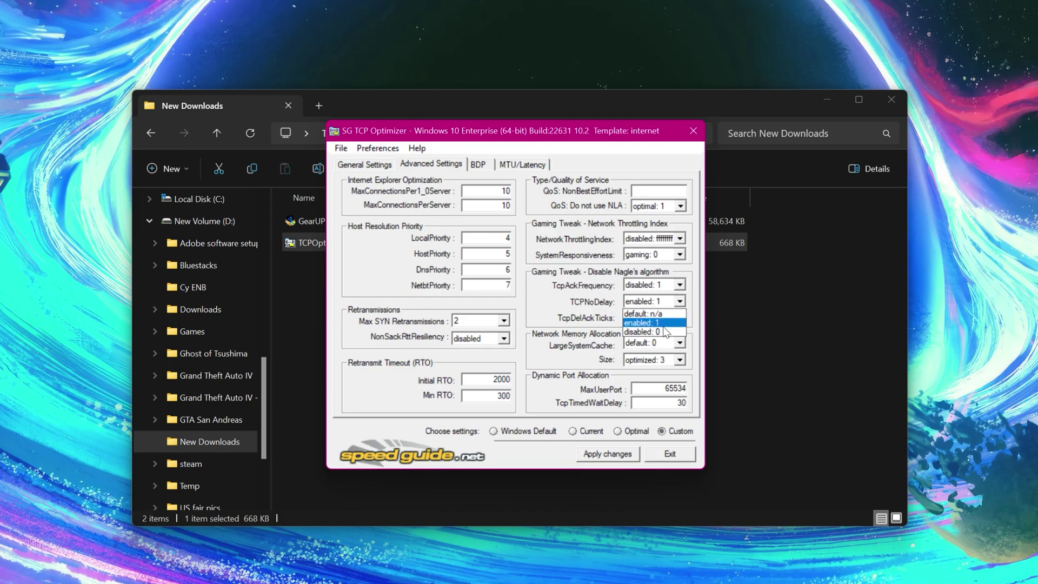
click(657, 318)
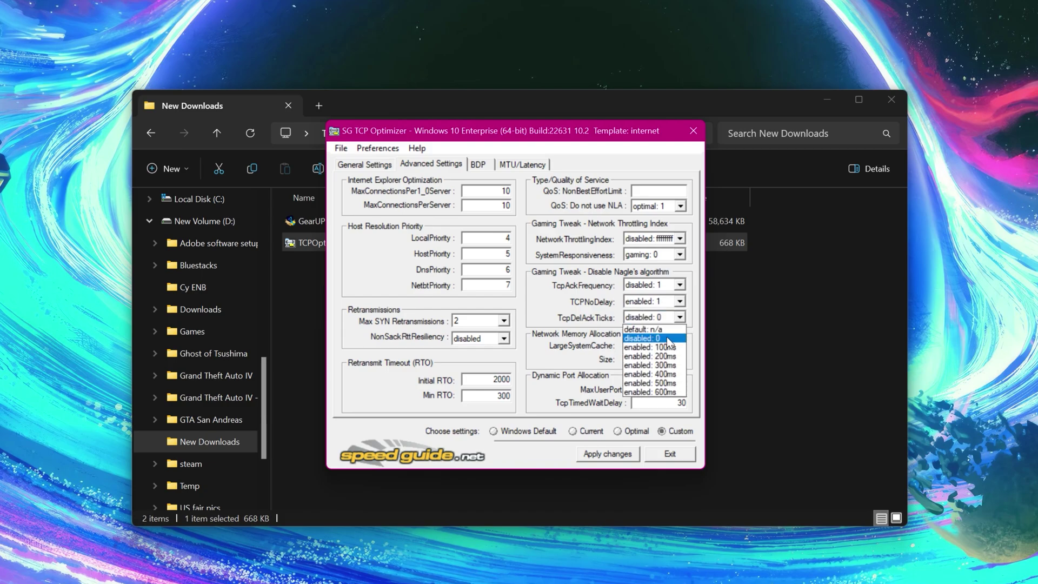
click(666, 335)
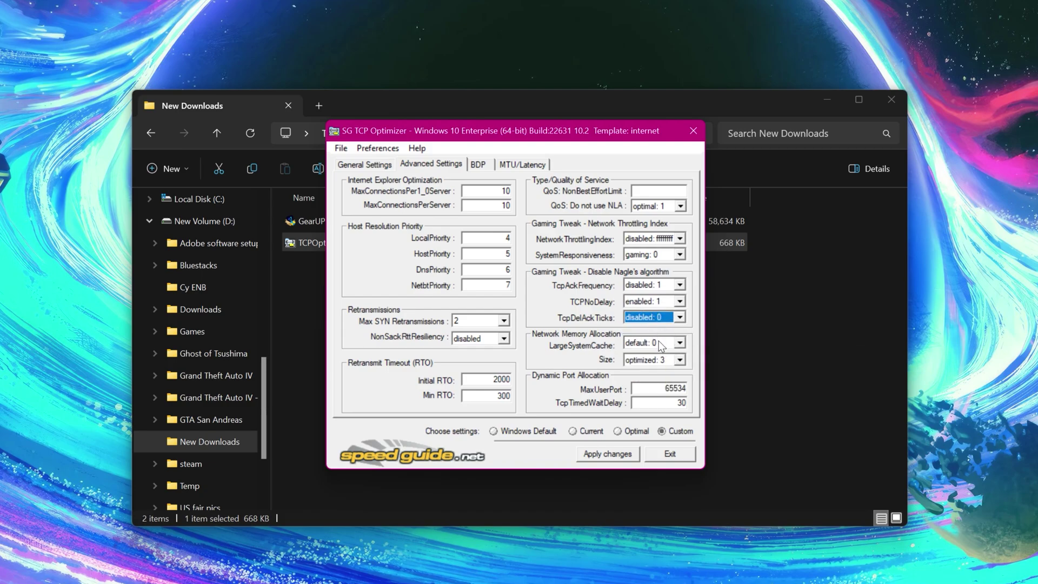
click(661, 346)
click(657, 356)
click(656, 361)
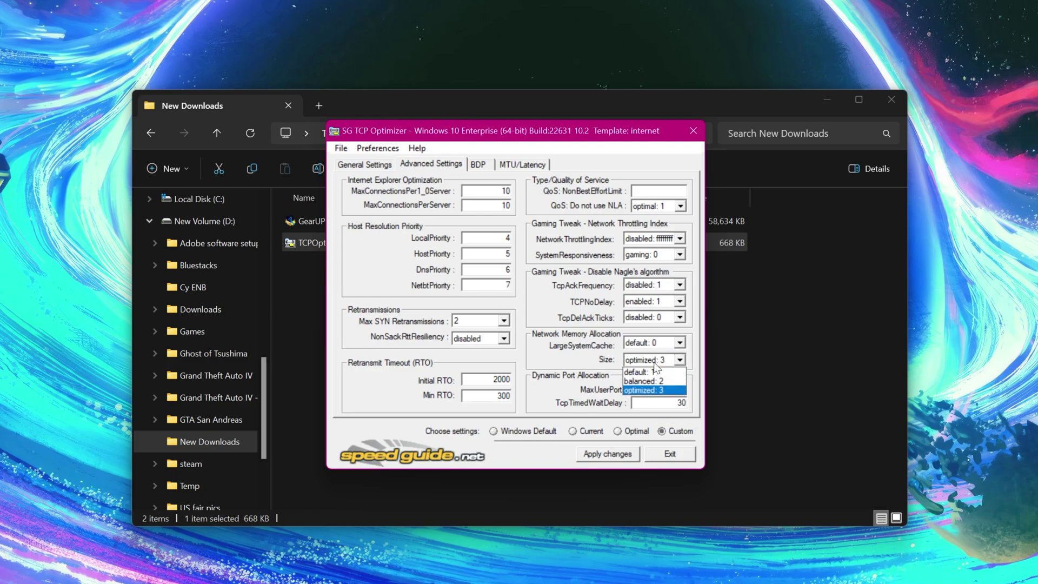
click(652, 390)
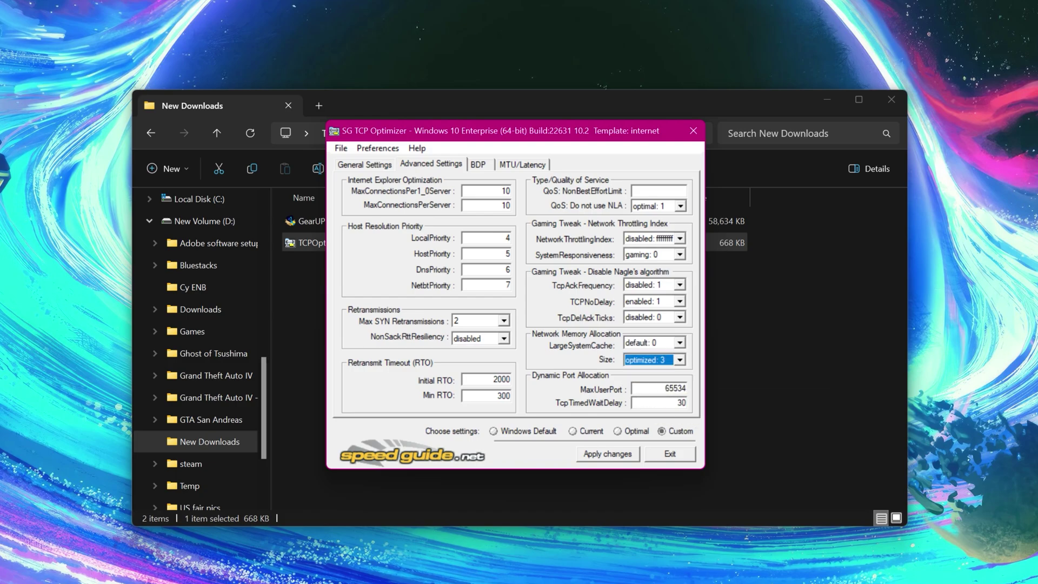
click(665, 388)
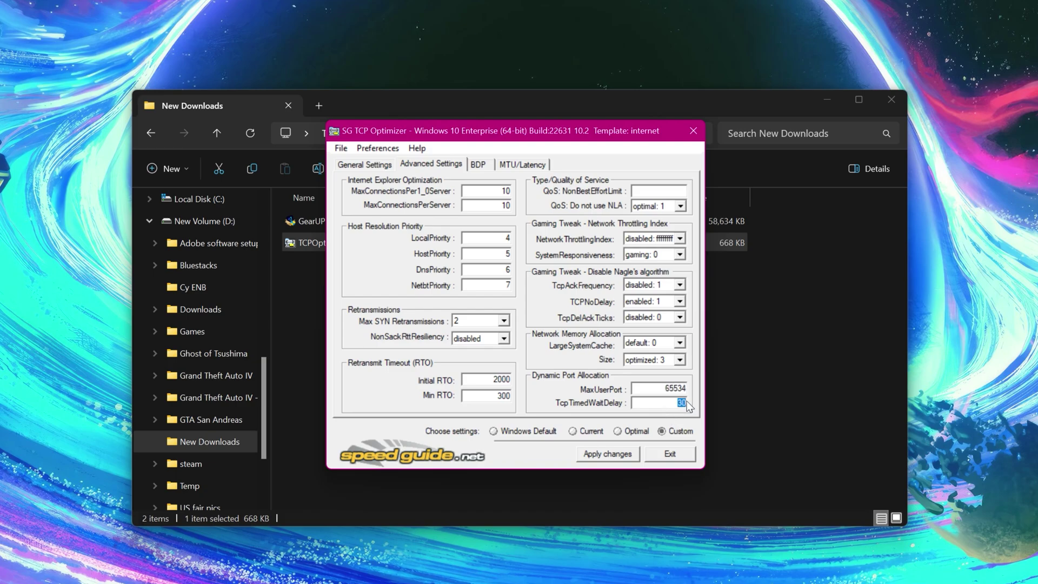
Step: Apply the customized TCP Optimizer network settings
click(613, 457)
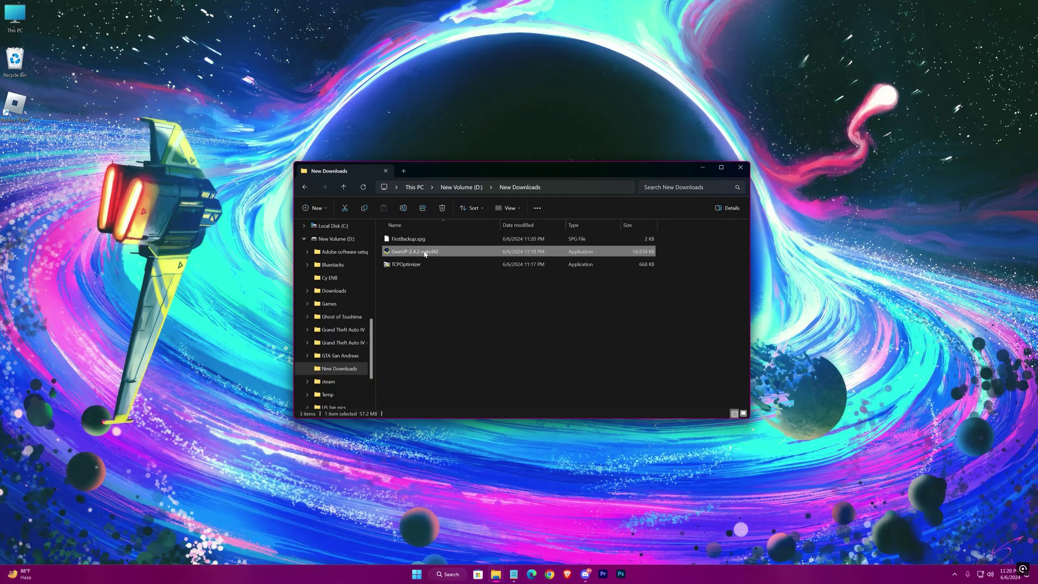
Step: Install GearUP Booster in English to the default Program Files (x86) folder
double_click(459, 254)
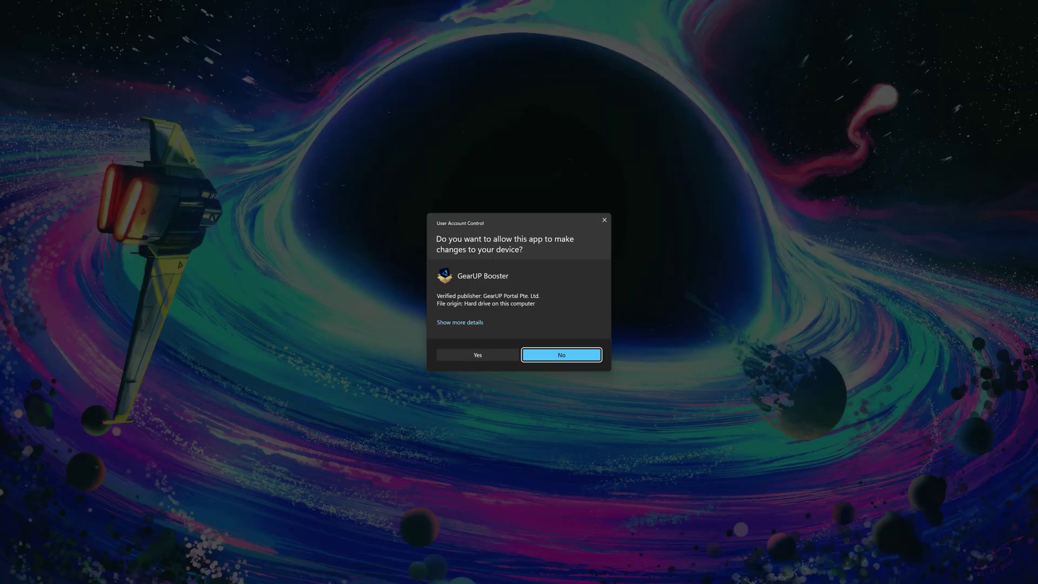
click(478, 354)
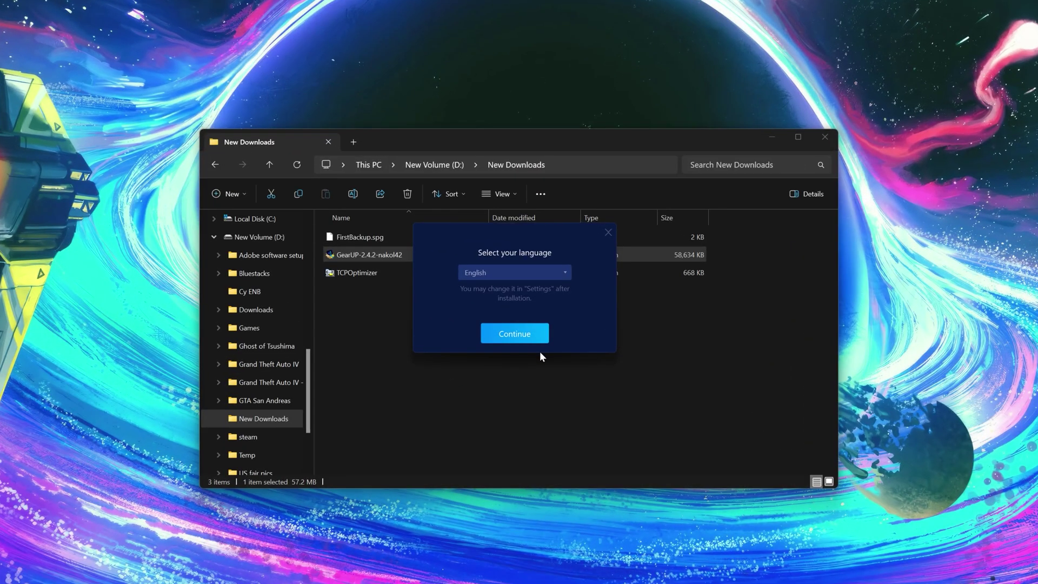
click(549, 274)
click(501, 288)
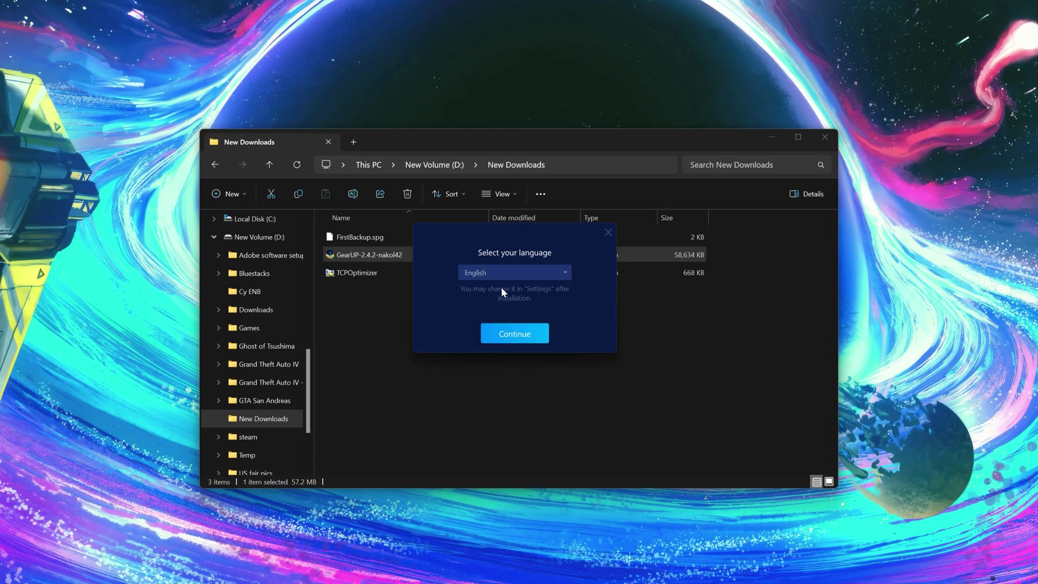
click(517, 345)
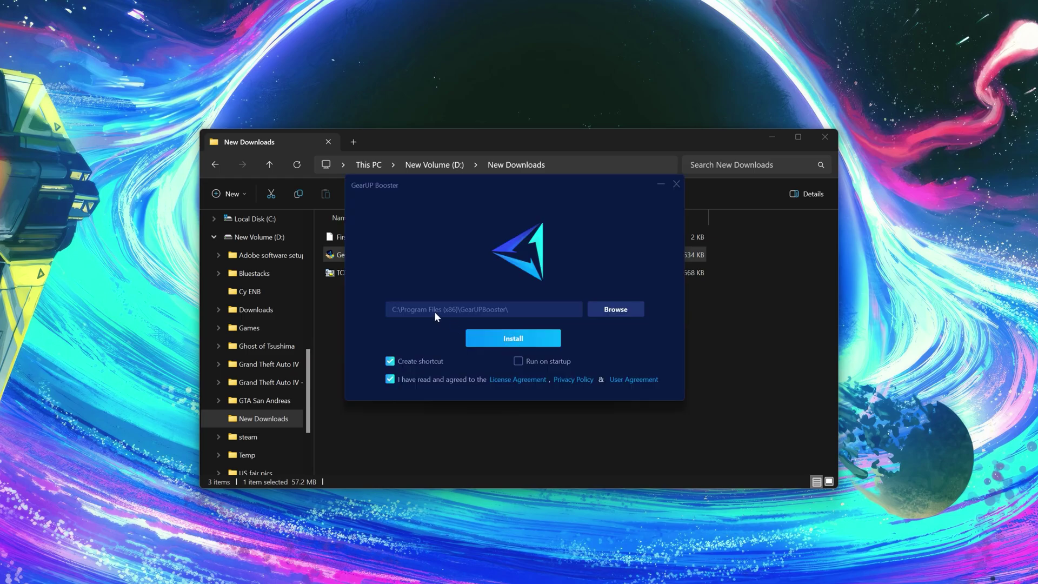
click(609, 308)
scroll(505, 291, down, 2)
click(575, 388)
click(523, 339)
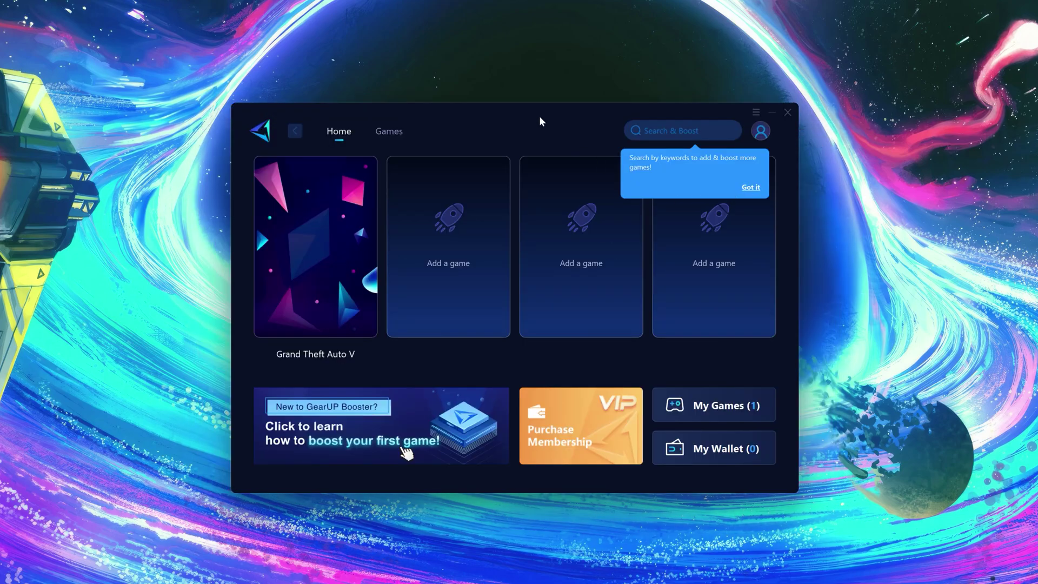
Step: Dismiss the search tip, open the Games catalogue, pick Roblox, and sign in with Google
click(749, 186)
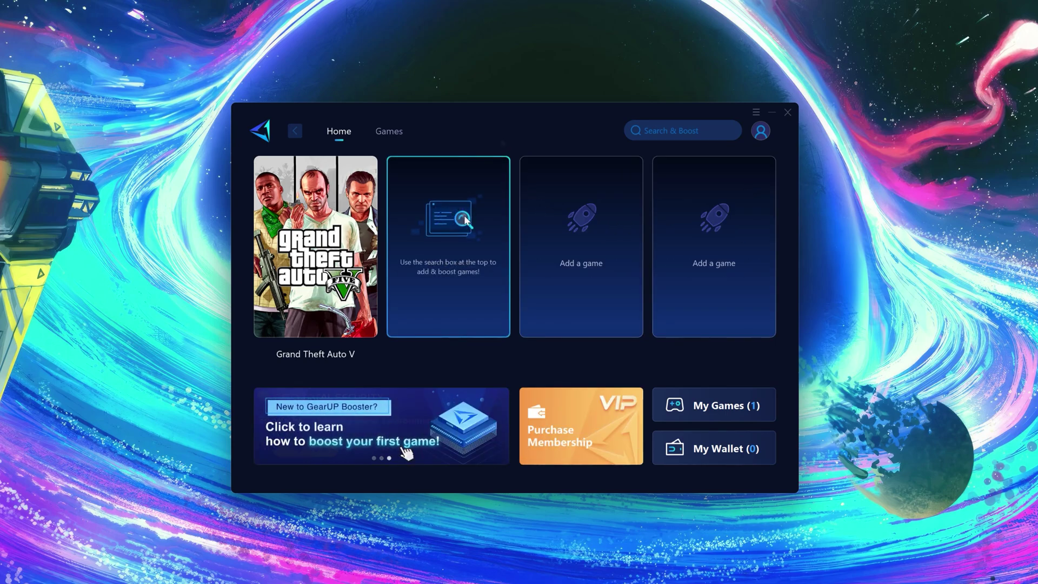
click(389, 131)
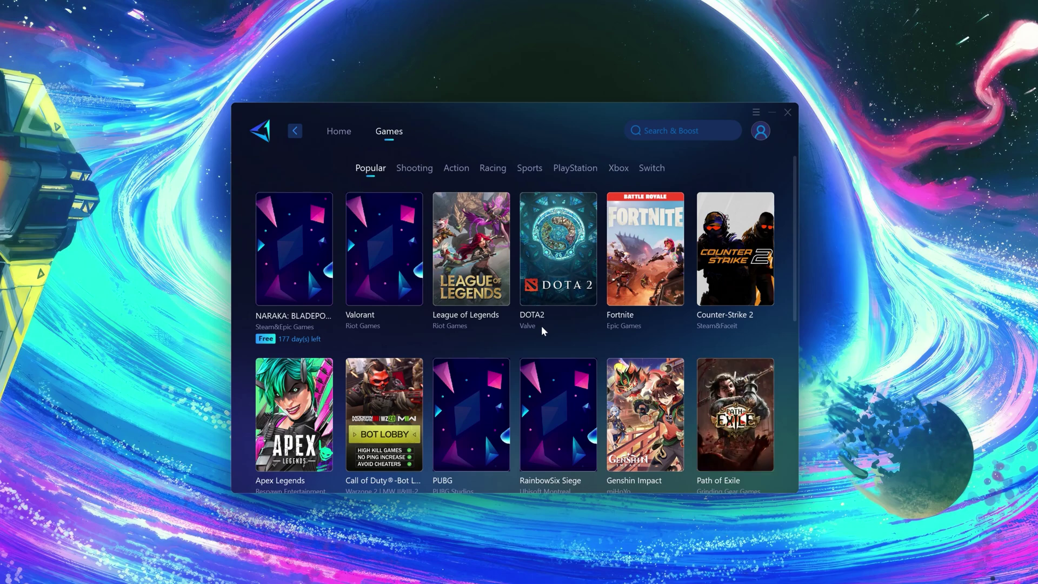
click(684, 130)
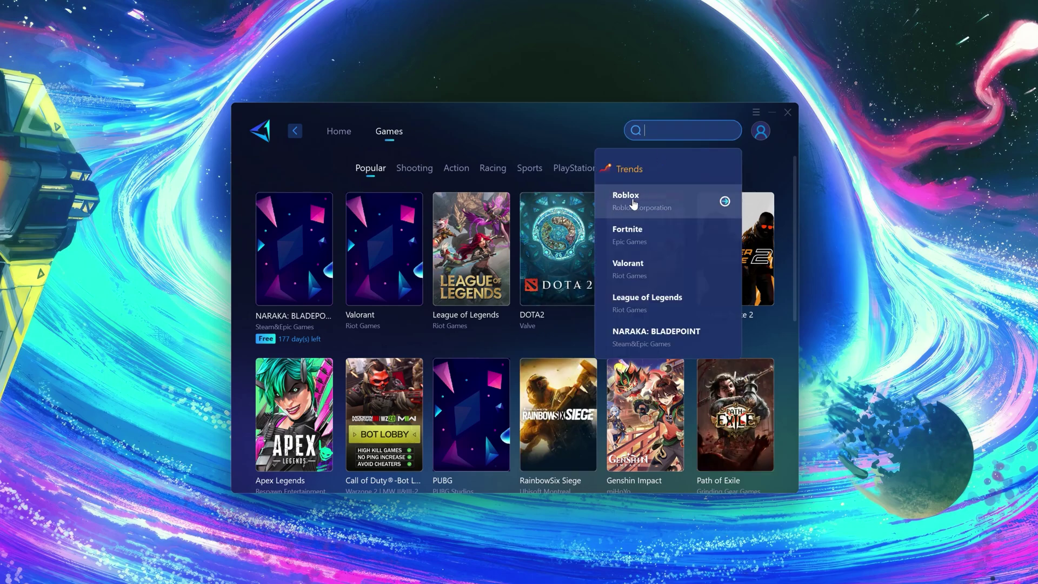
click(651, 200)
click(539, 320)
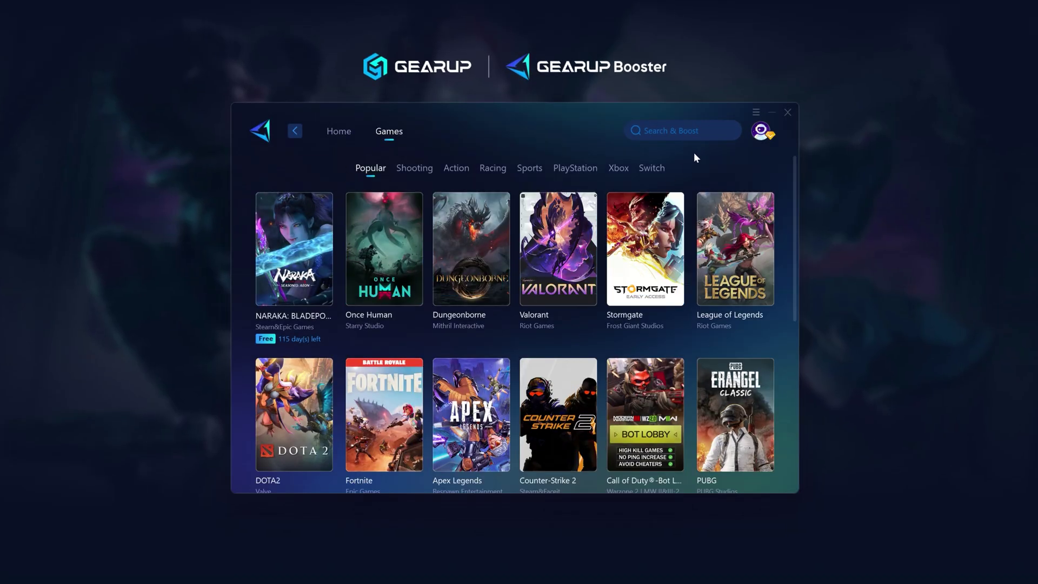
Step: Search for 'fortnite' and boost the Fortnite result to launch it
click(684, 131)
text(fortnite)
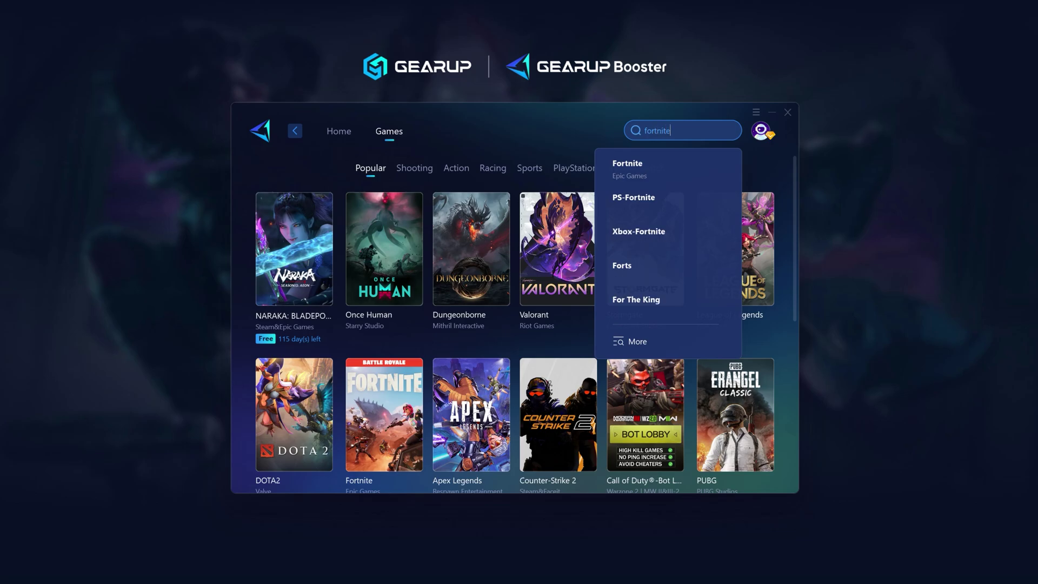
click(660, 172)
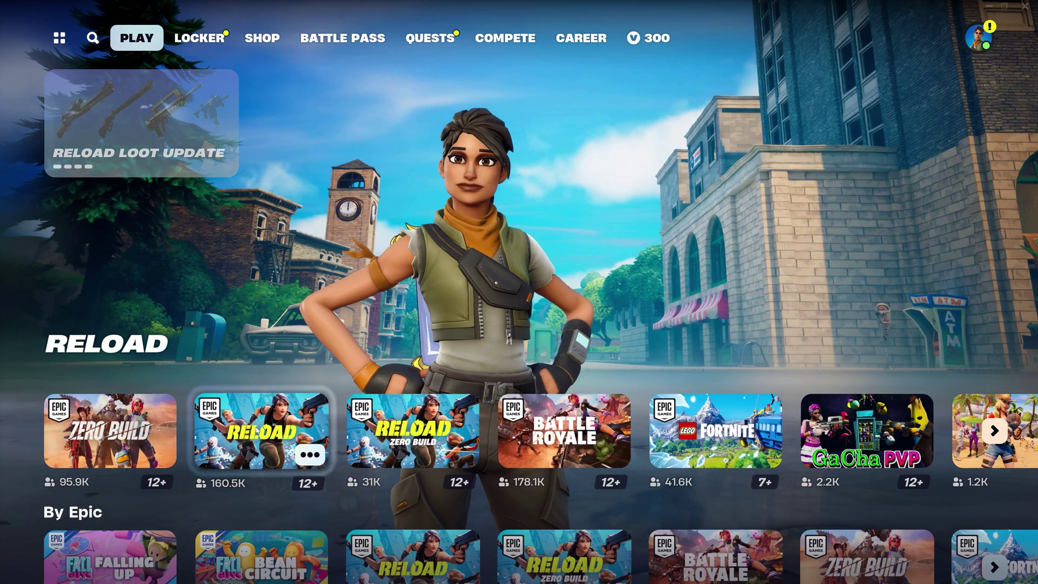
Step: Select the Battle Royale playlist card in the Fortnite lobby
click(562, 432)
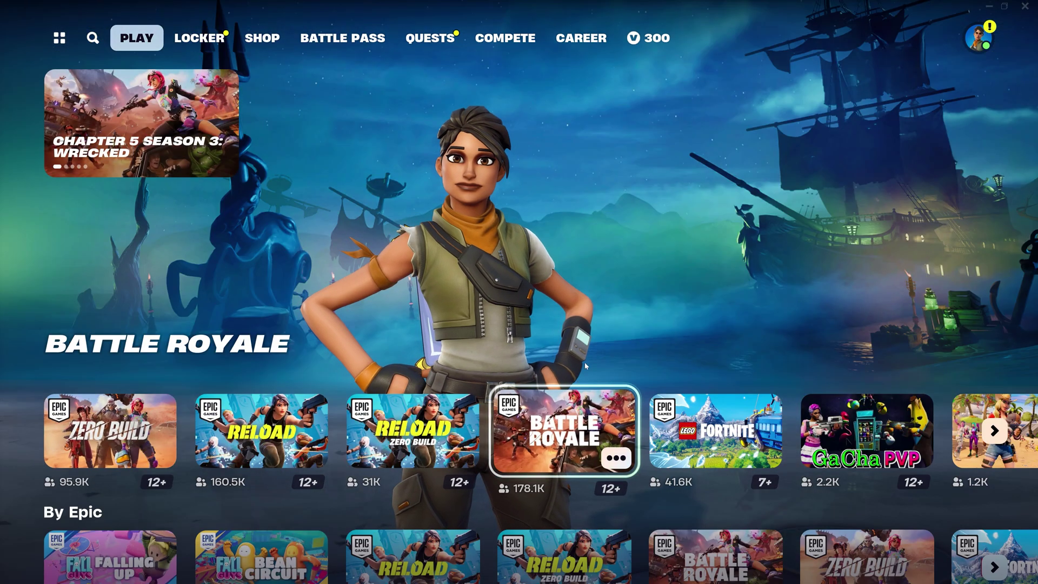
scroll(594, 354, down, 3)
scroll(593, 354, up, 3)
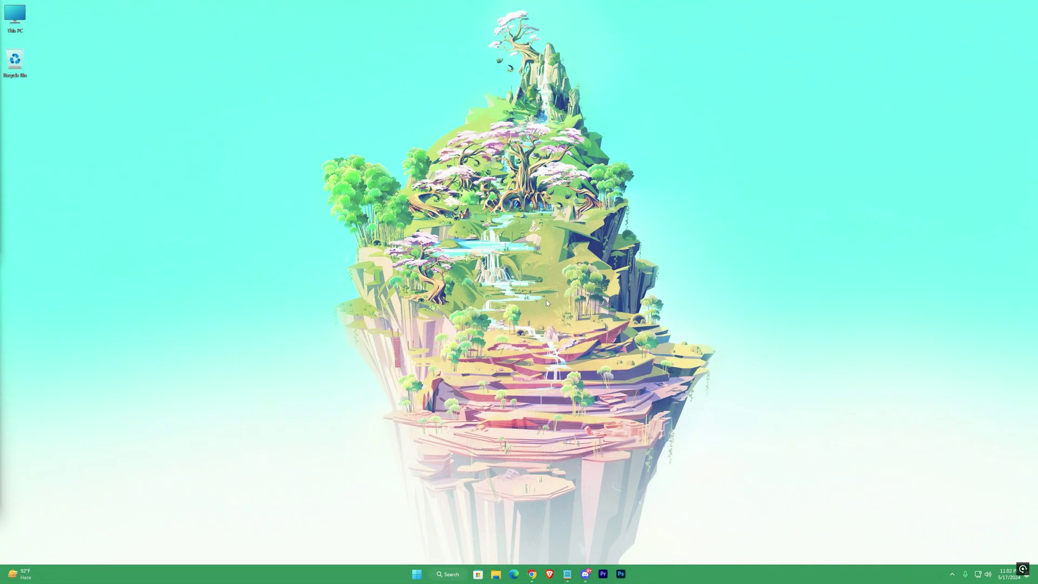
Step: Open the Windows Defender Firewall page by searching 'firewall' in Windows Settings
key(super)
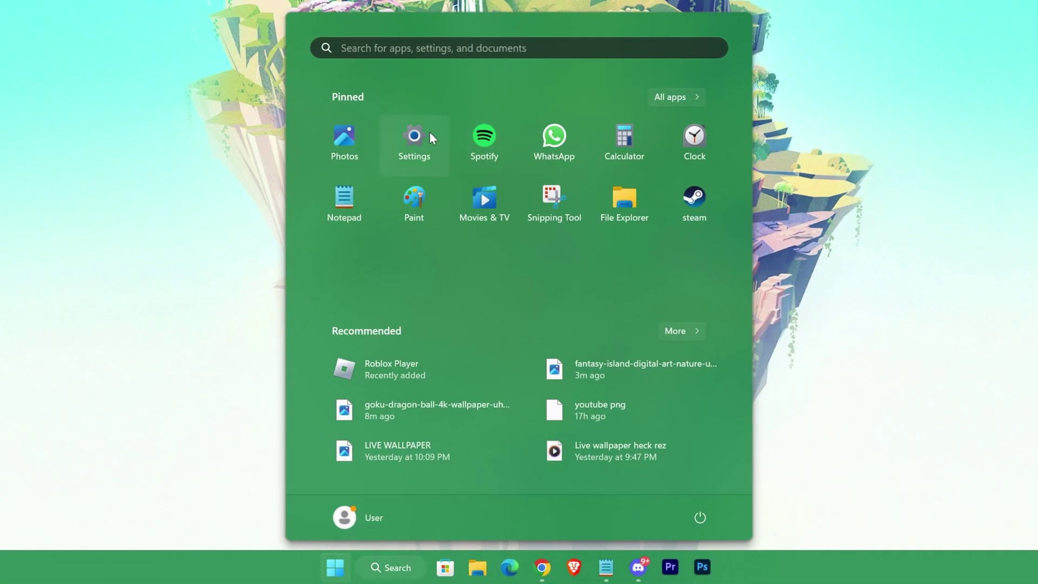
click(426, 138)
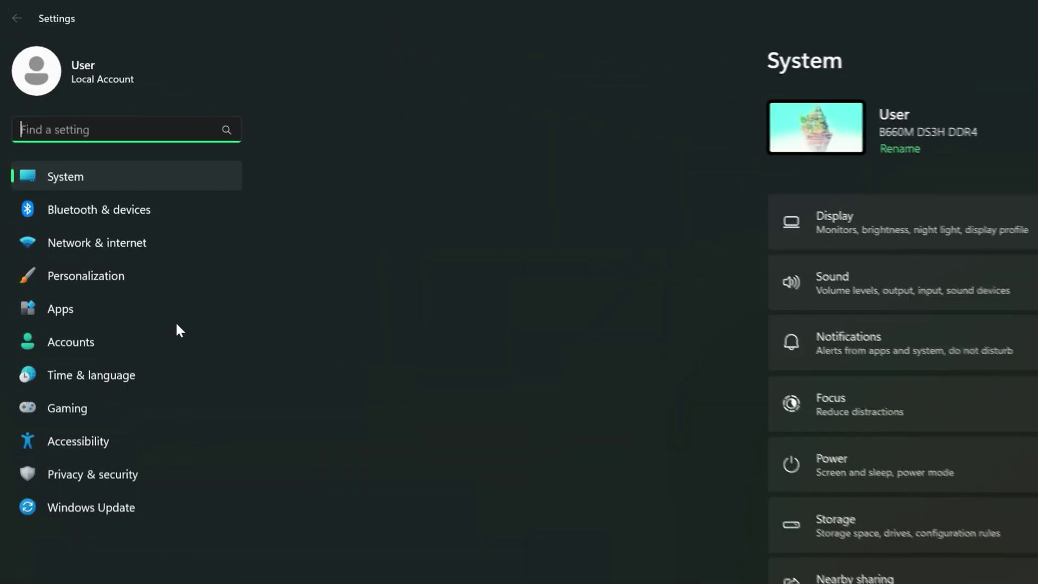
text(firewall)
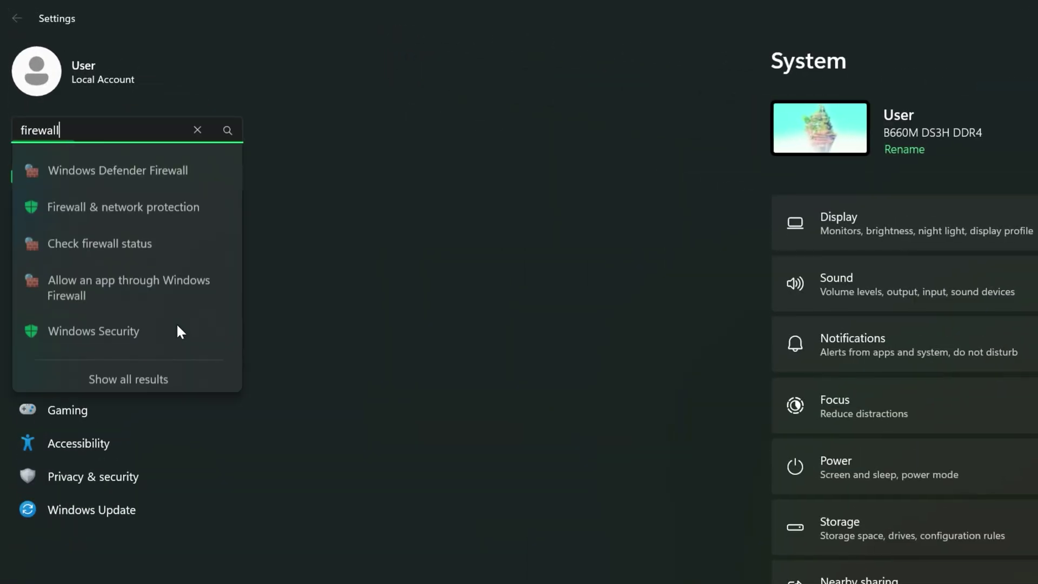
click(120, 170)
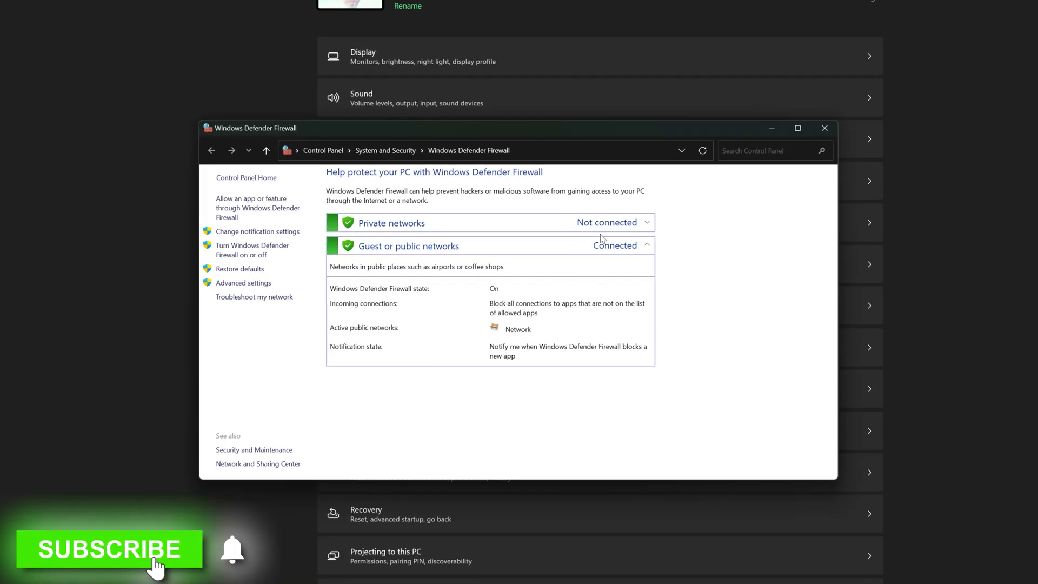
Step: Allow FortniteClient-Win64-Shipping through the firewall on both private and public networks
click(238, 211)
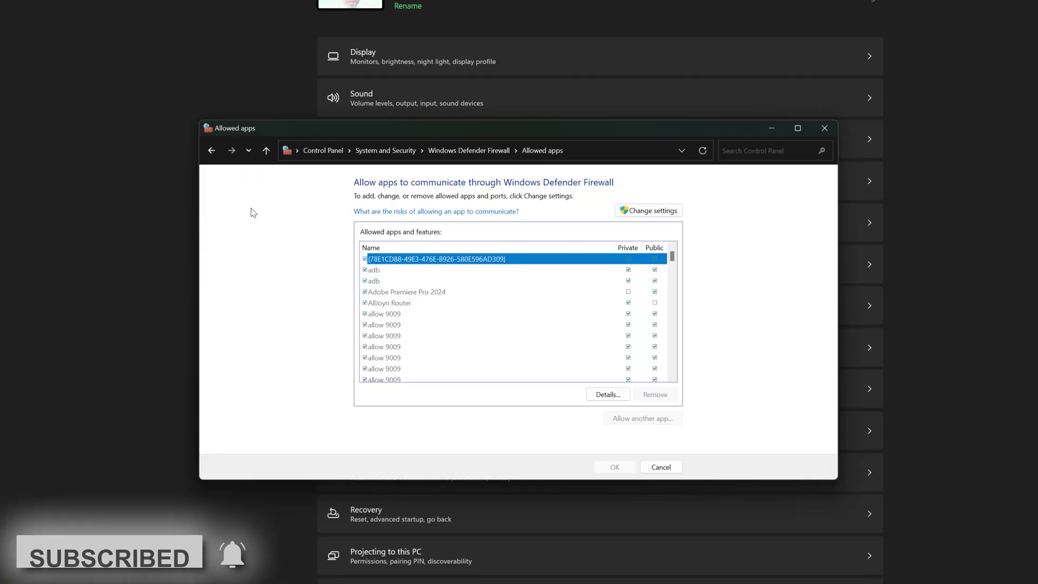
click(644, 214)
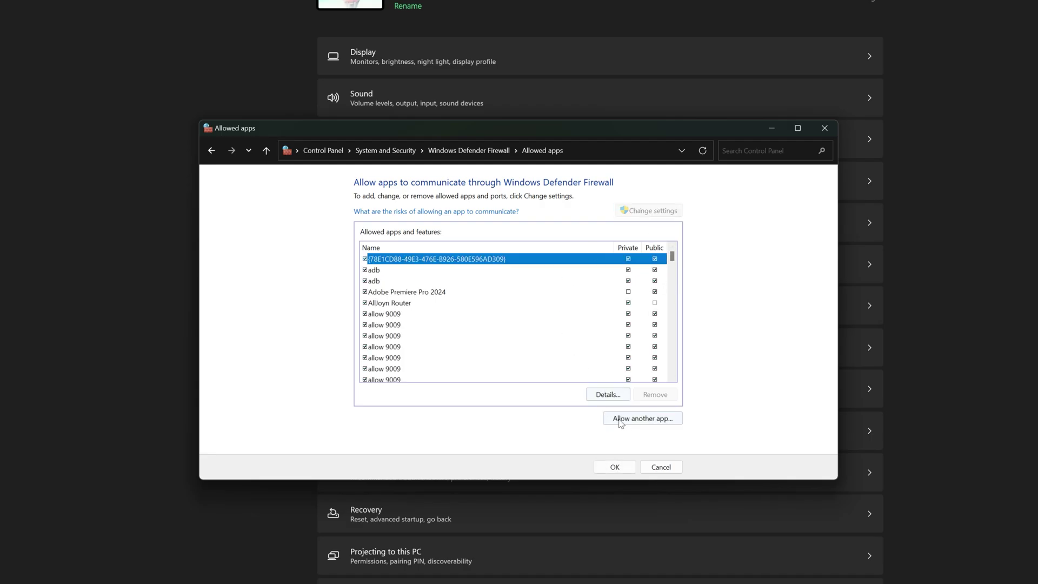
click(624, 420)
click(594, 366)
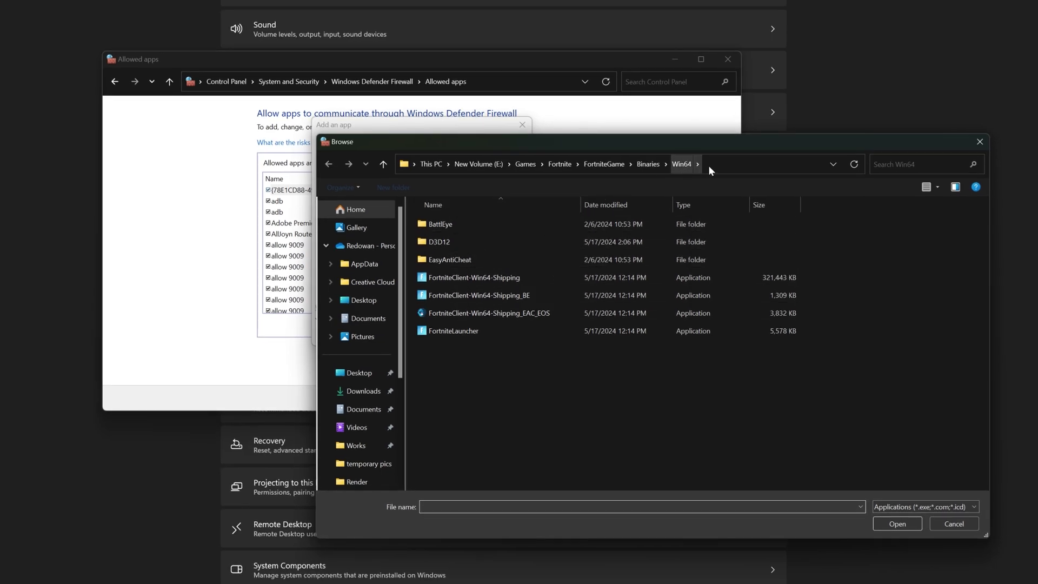
click(709, 165)
key(Escape)
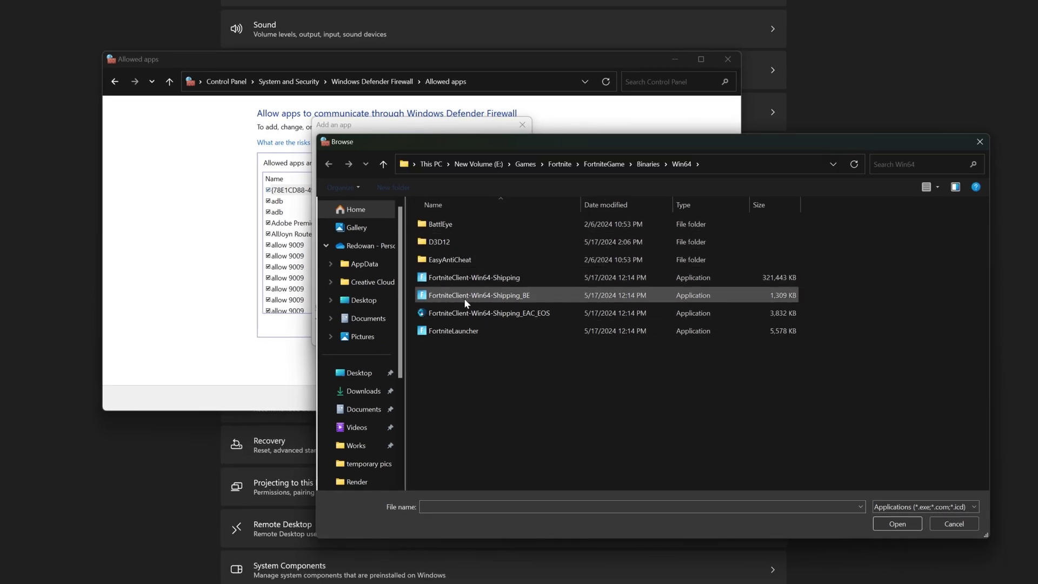
click(462, 284)
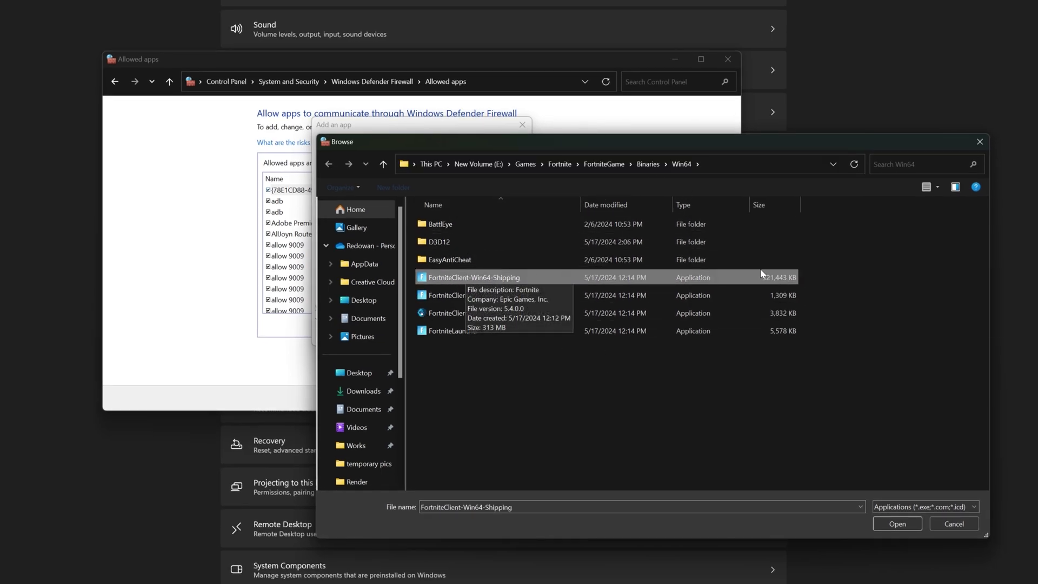
click(896, 524)
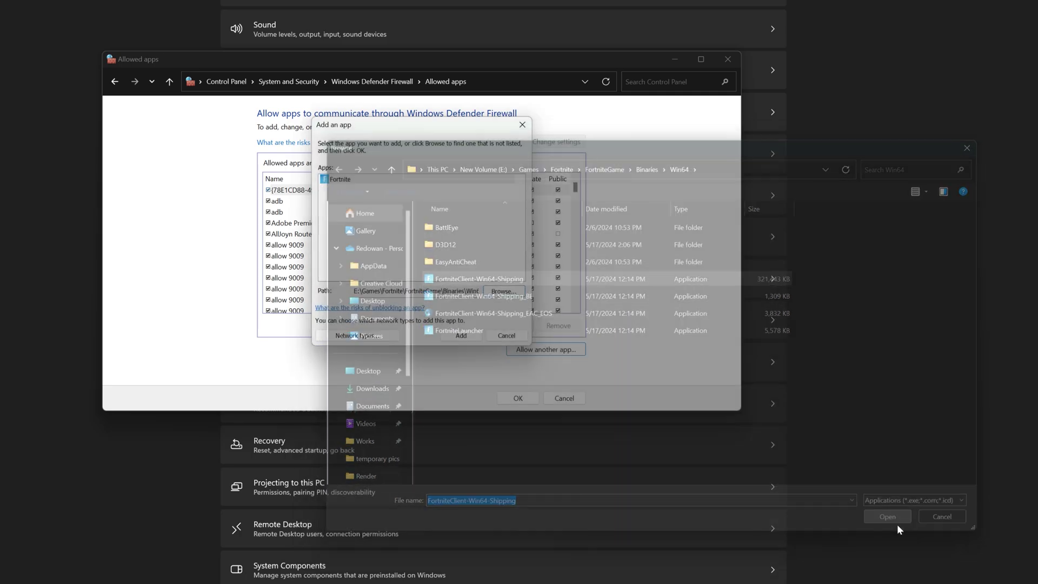
click(462, 335)
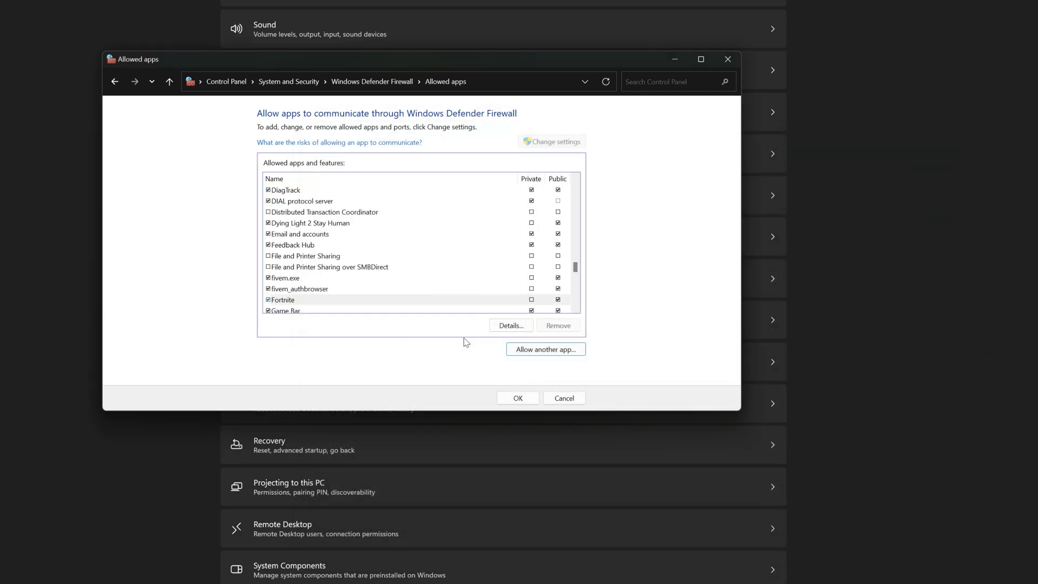
scroll(440, 269, down, 1)
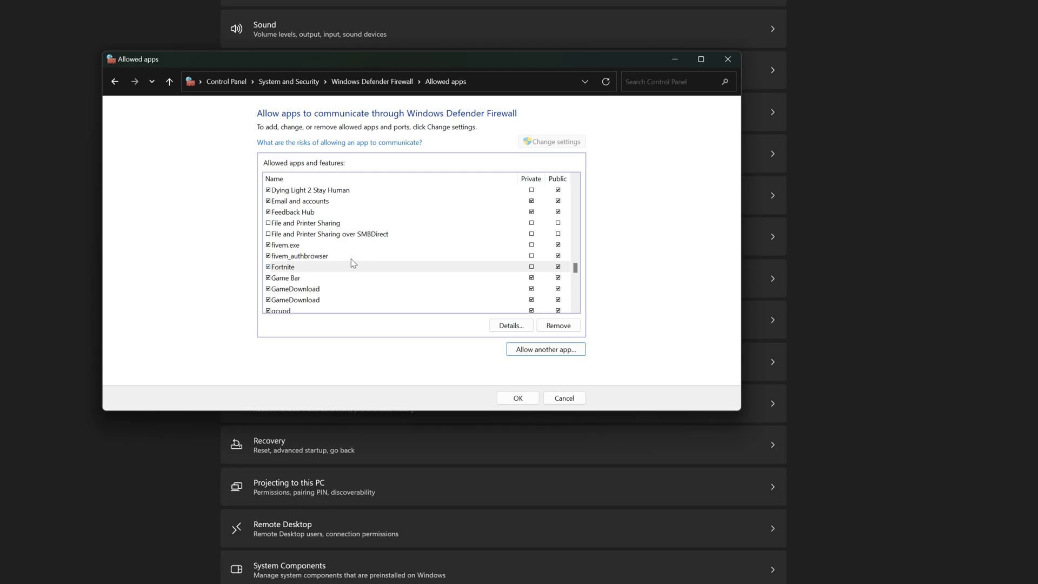
click(532, 267)
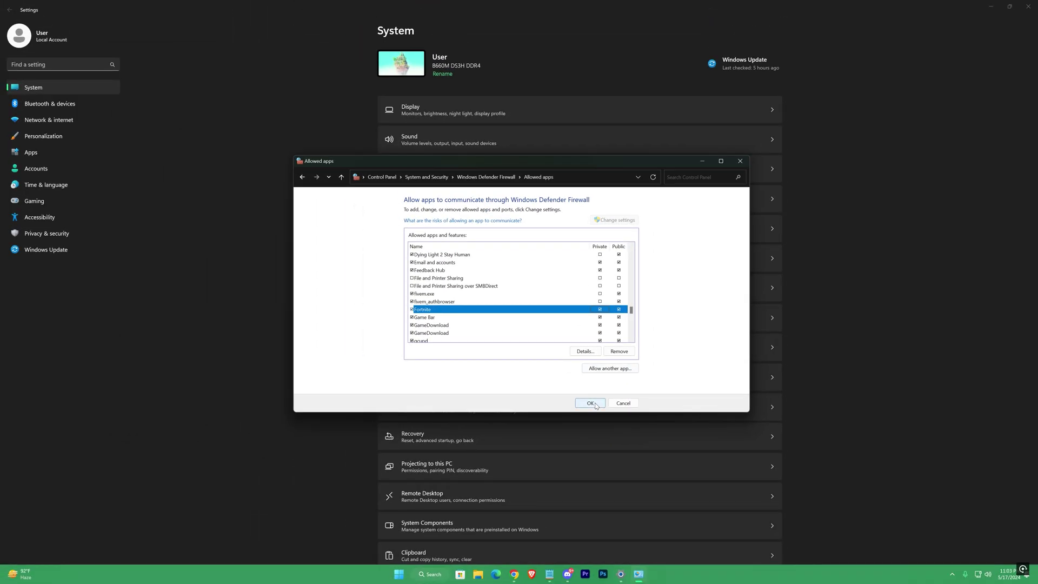
click(526, 400)
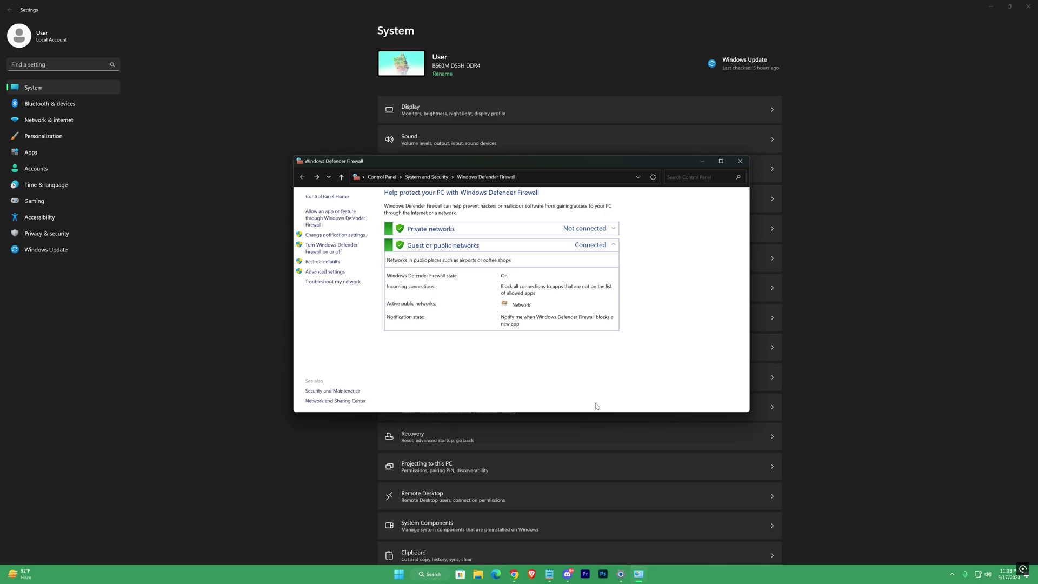
Step: Close the firewall window and toggle apps' notification access under Privacy & security
click(740, 160)
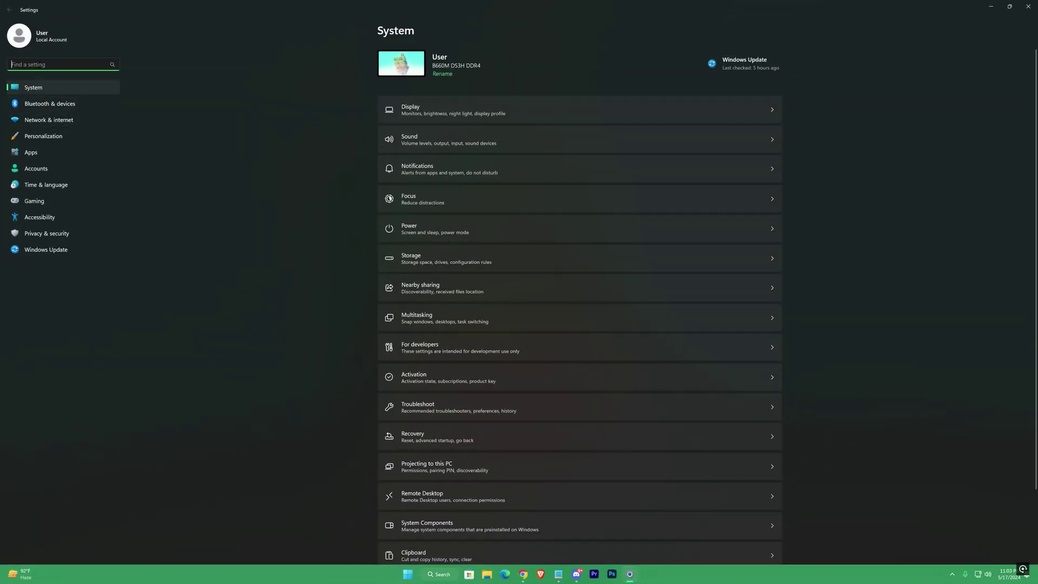
click(37, 234)
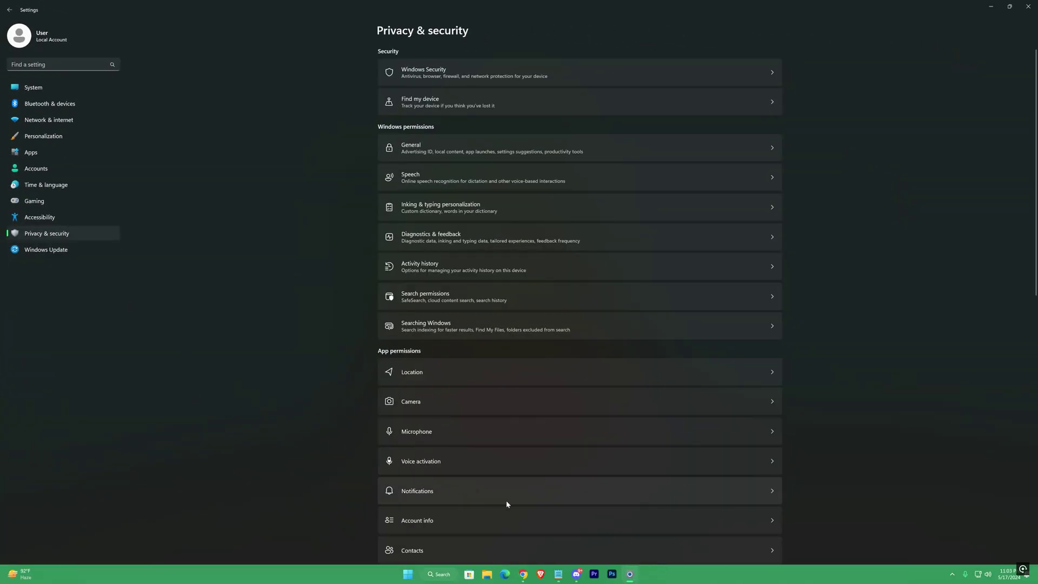
click(515, 498)
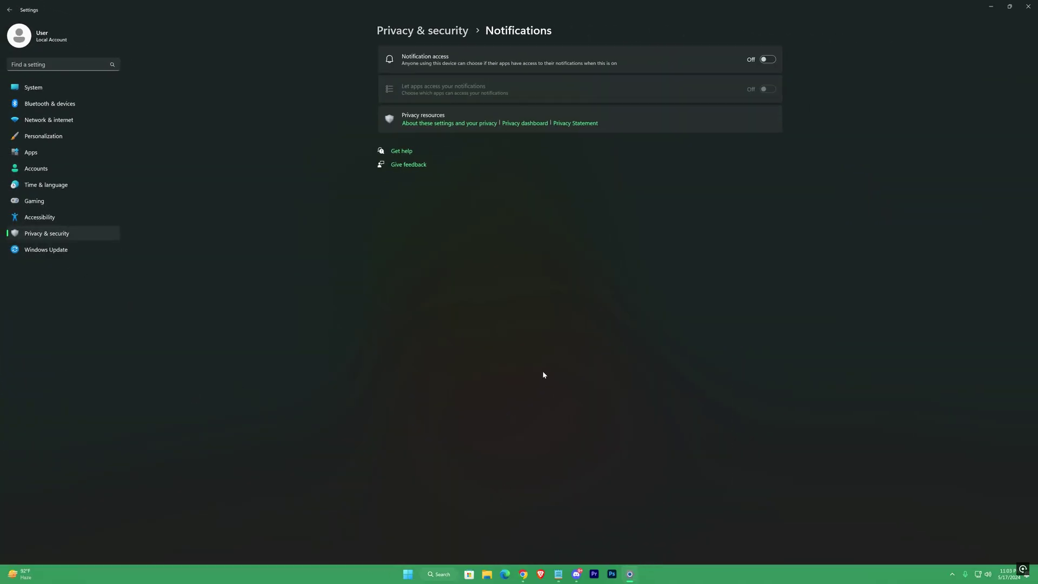
click(767, 60)
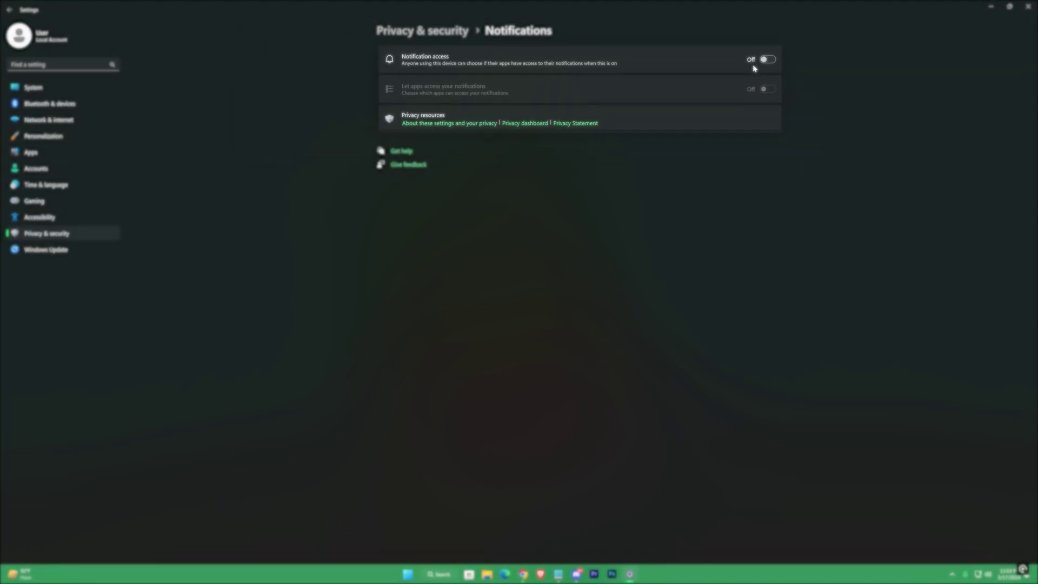
click(9, 10)
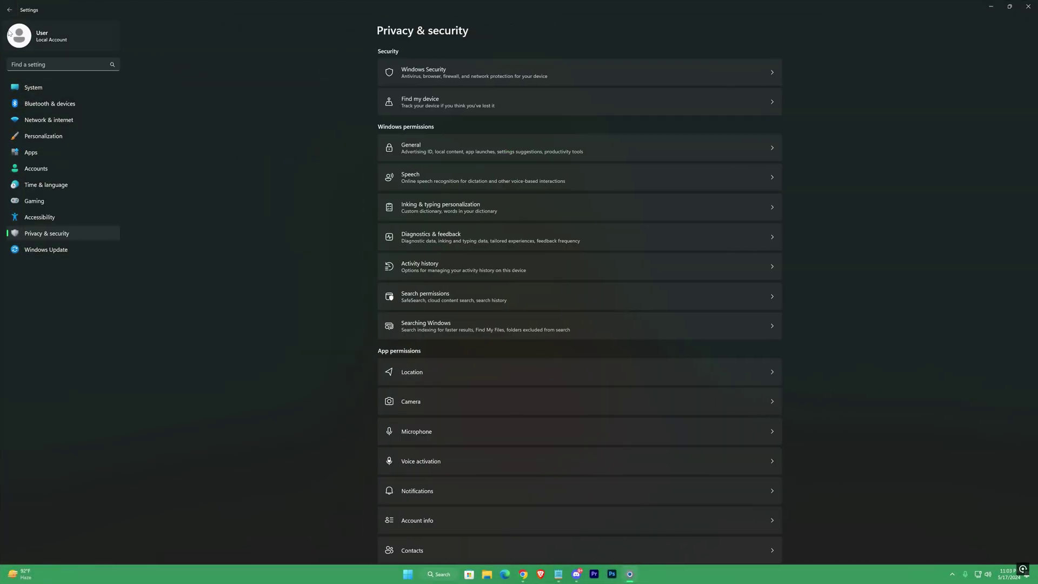
Step: Find the notification settings via a 'notification' search and turn off notifications from all apps
click(49, 60)
text(noti)
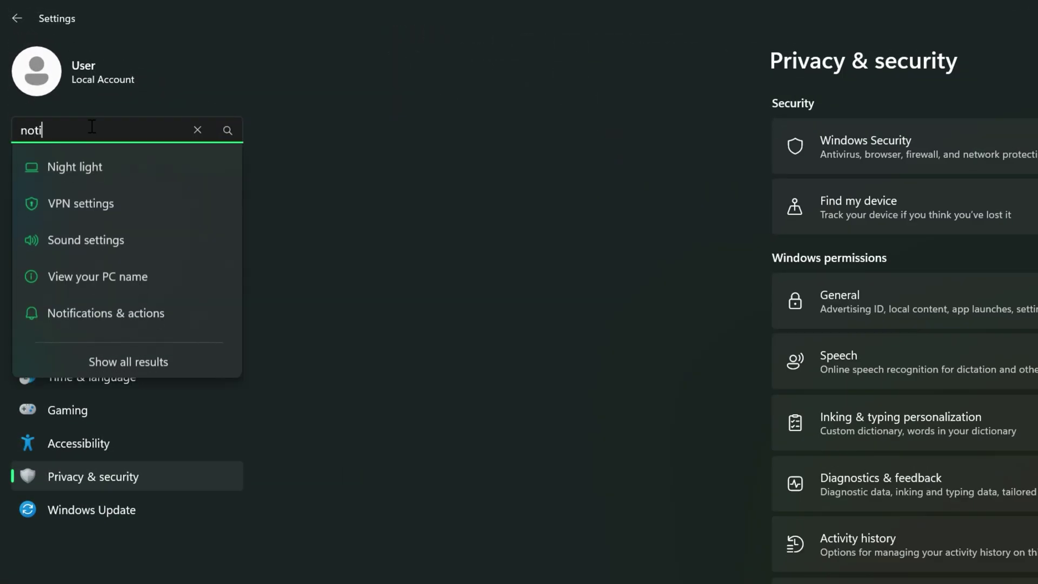
text(fication)
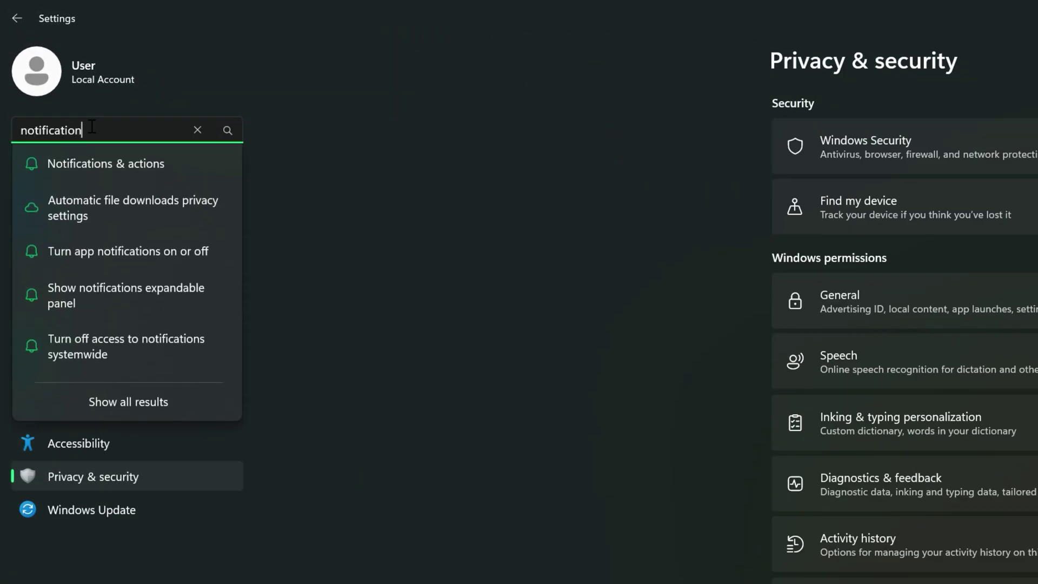
click(109, 243)
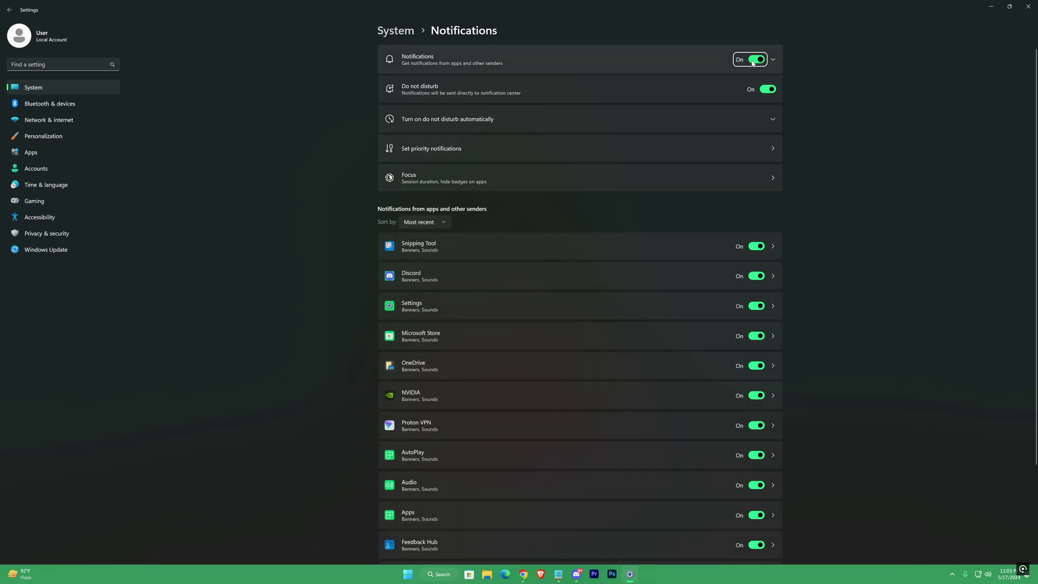
click(753, 63)
scroll(632, 378, down, 3)
scroll(631, 378, up, 3)
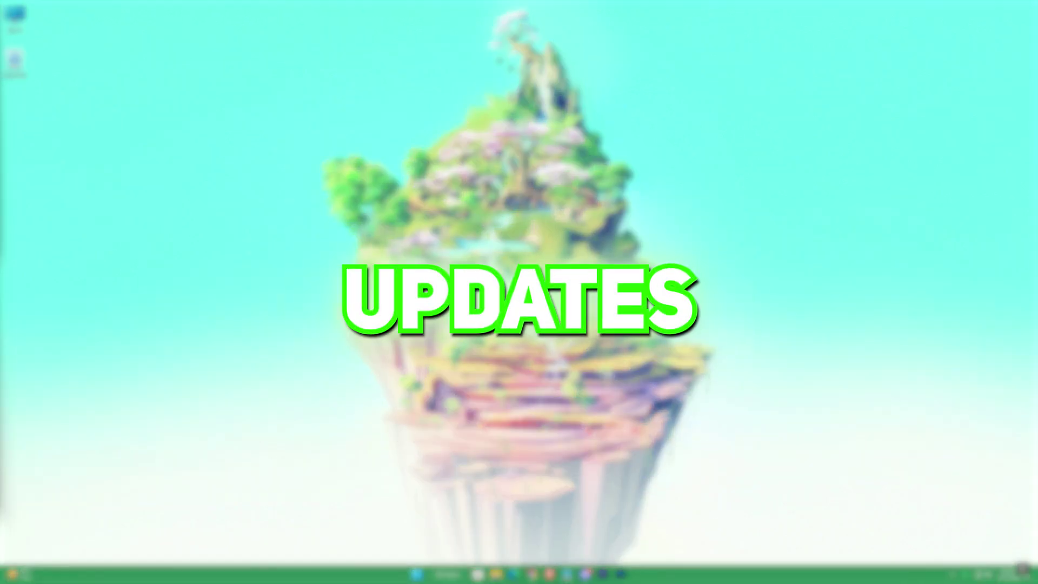
Step: Open Device Manager from a 'devicem' Start search
key(super)
text(de)
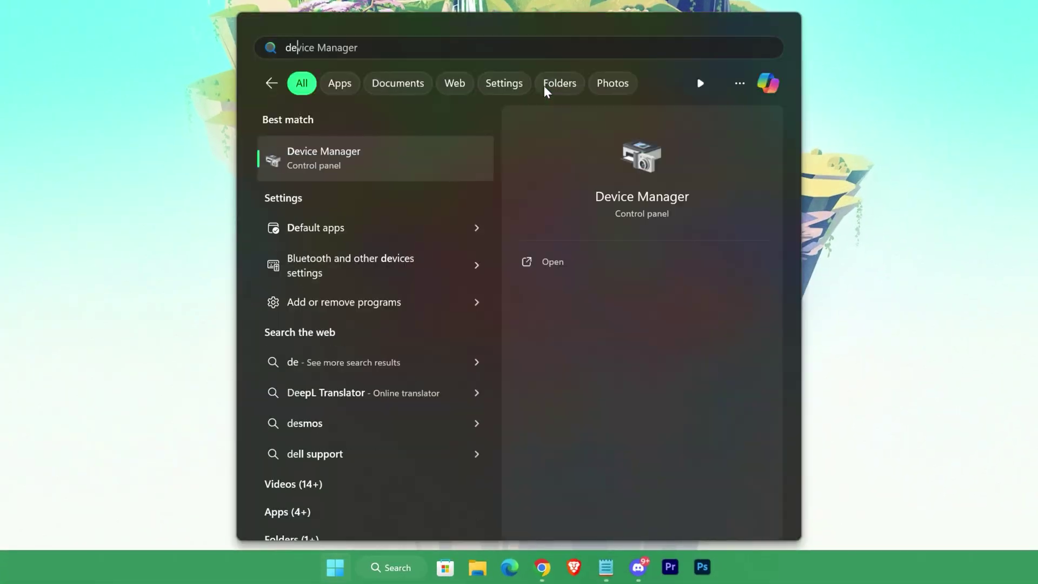
text(vicem)
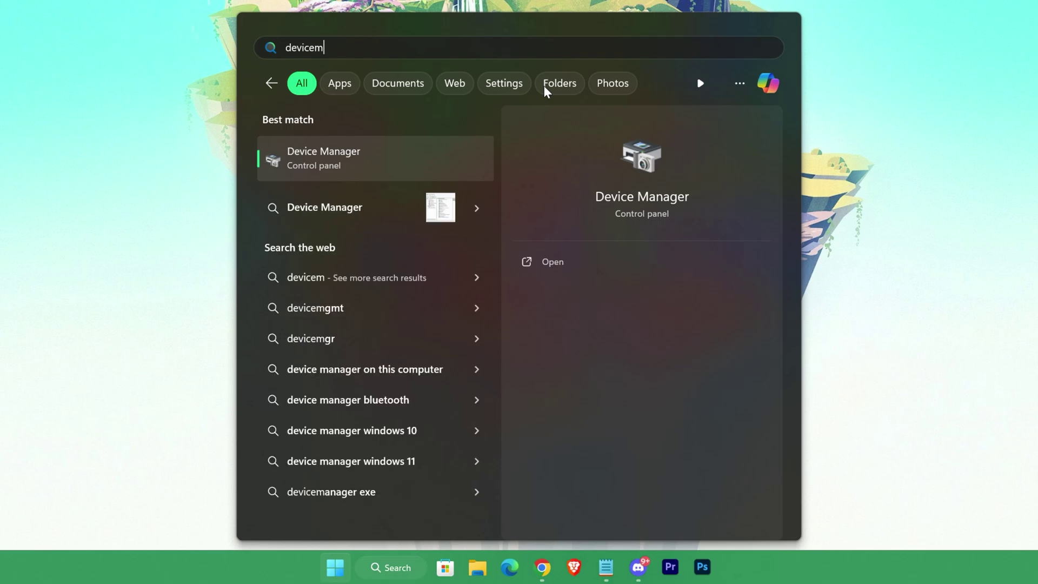
key(BackSpace)
key(Return)
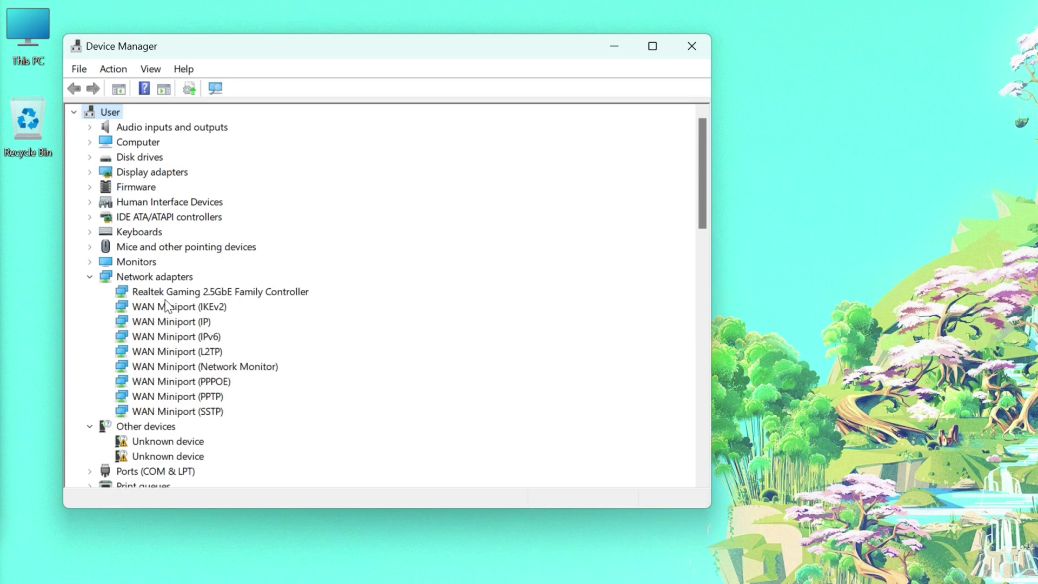
Step: Search automatically for a newer Realtek Gaming 2.5GbE driver, continuing on Windows Update
click(166, 298)
right_click(156, 294)
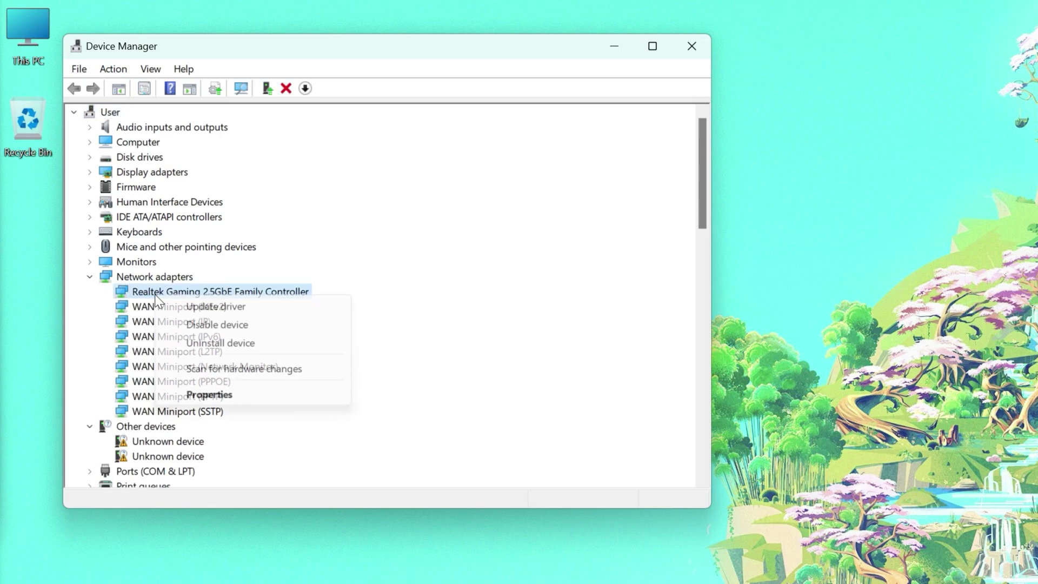
click(240, 310)
click(269, 254)
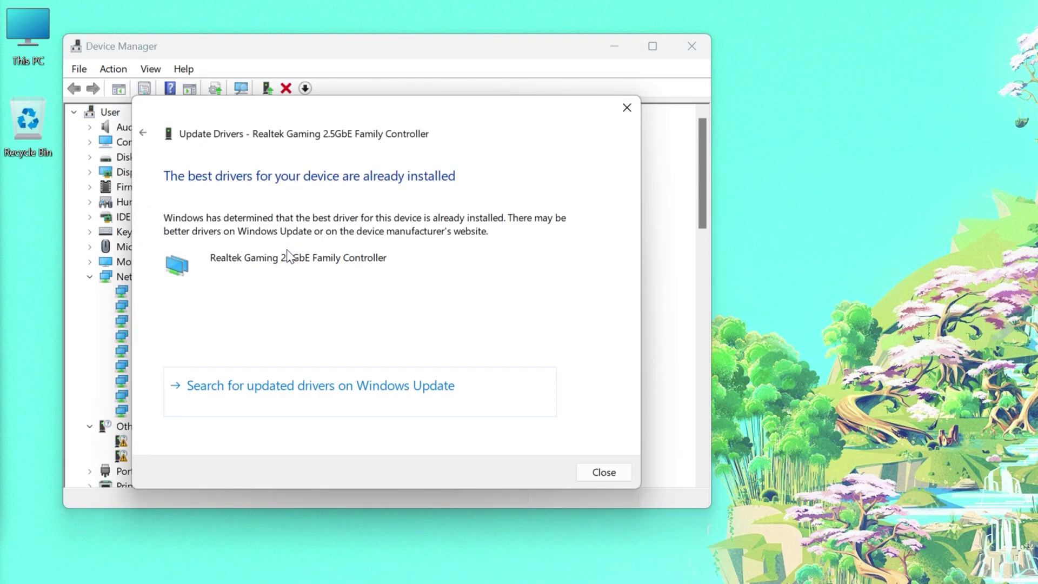
click(276, 395)
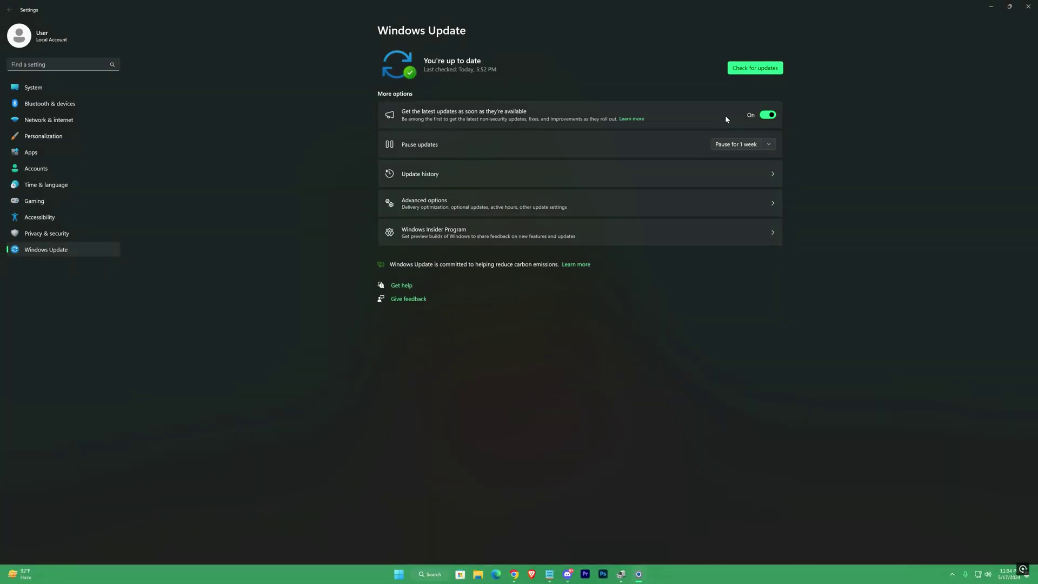
Step: Start a fresh Windows Update check from the Windows Update page
click(759, 71)
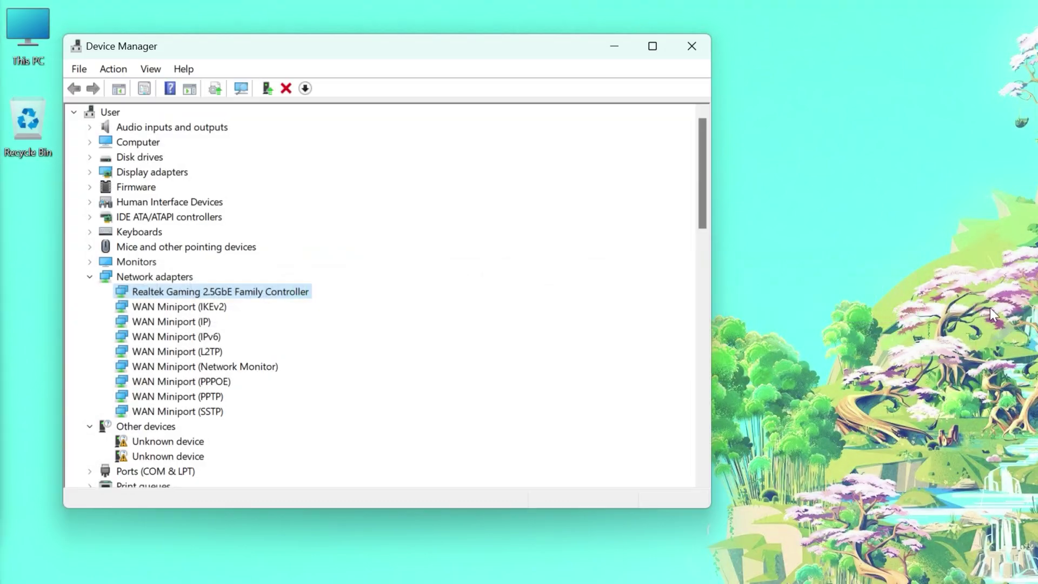
Step: In the Realtek adapter's Advanced properties, set Energy-Efficient Ethernet and Green Ethernet to Disabled
right_click(167, 294)
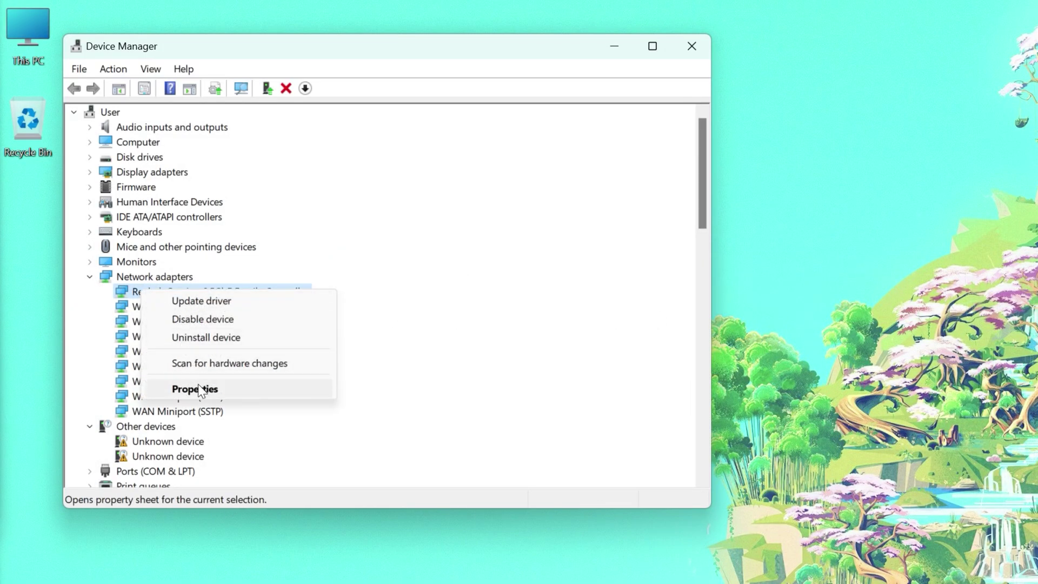
click(196, 388)
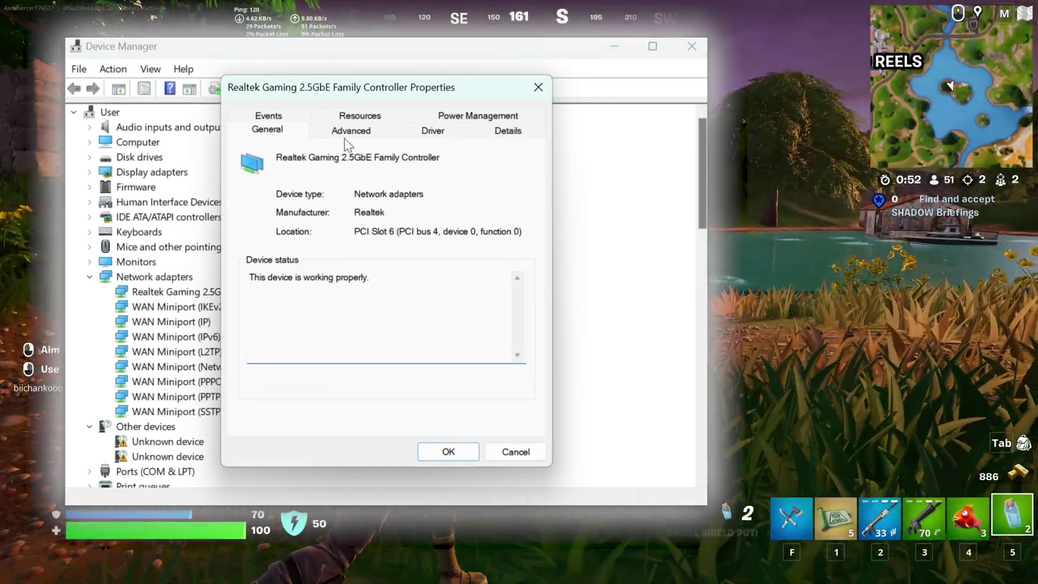
click(351, 130)
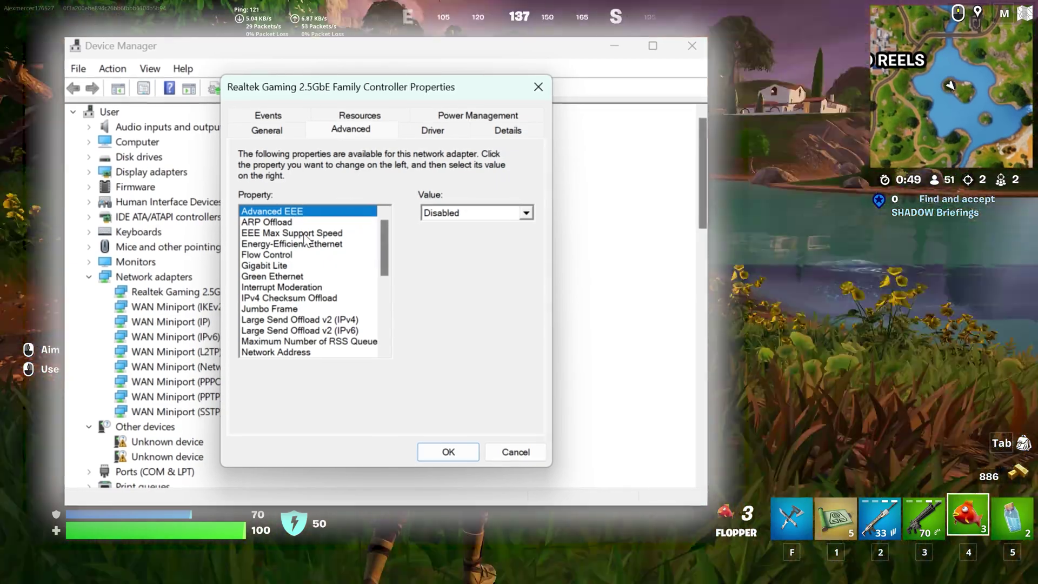
click(306, 241)
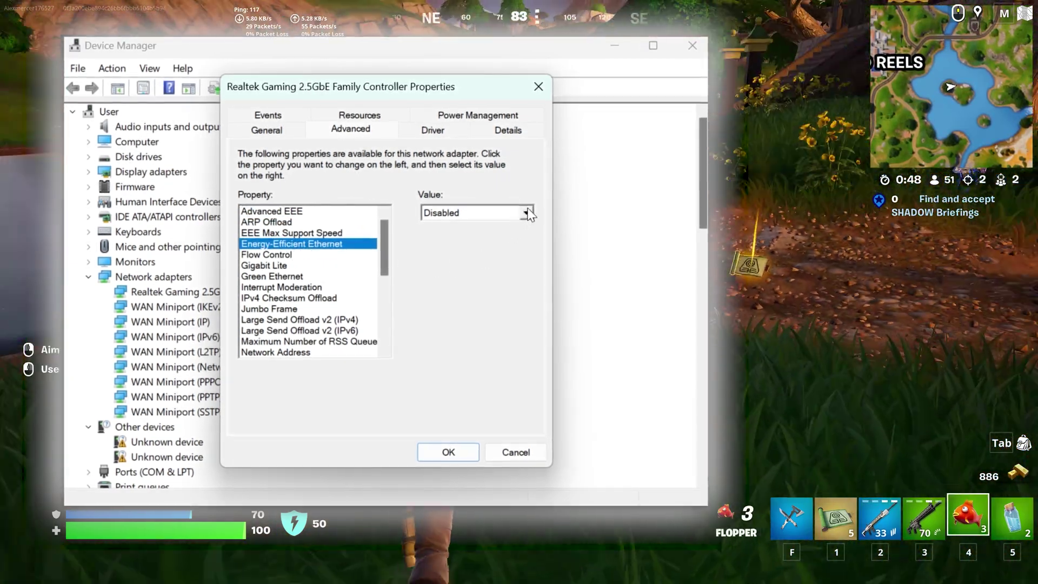
click(523, 210)
click(441, 228)
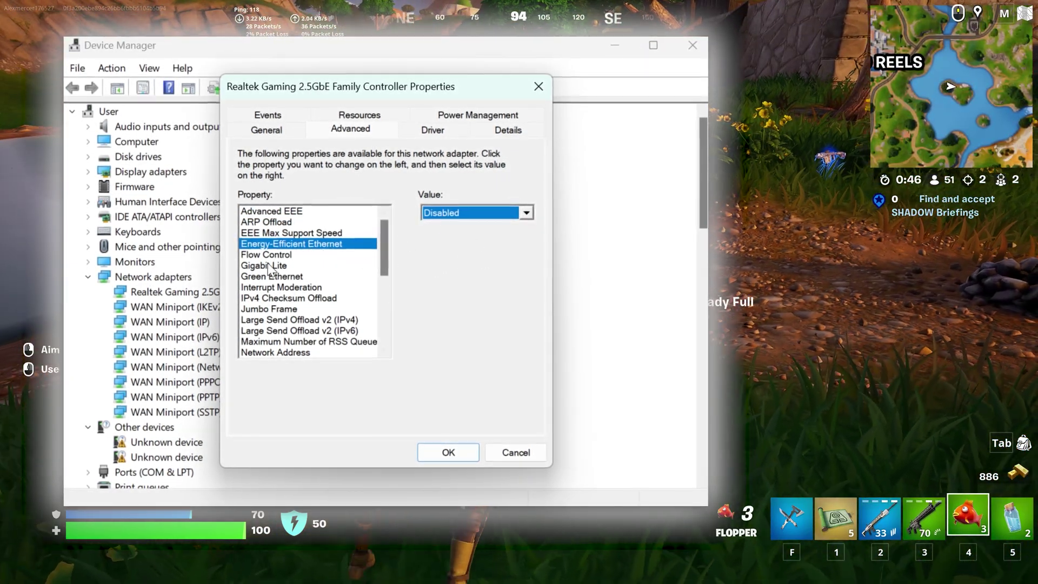
click(252, 277)
click(476, 212)
click(451, 224)
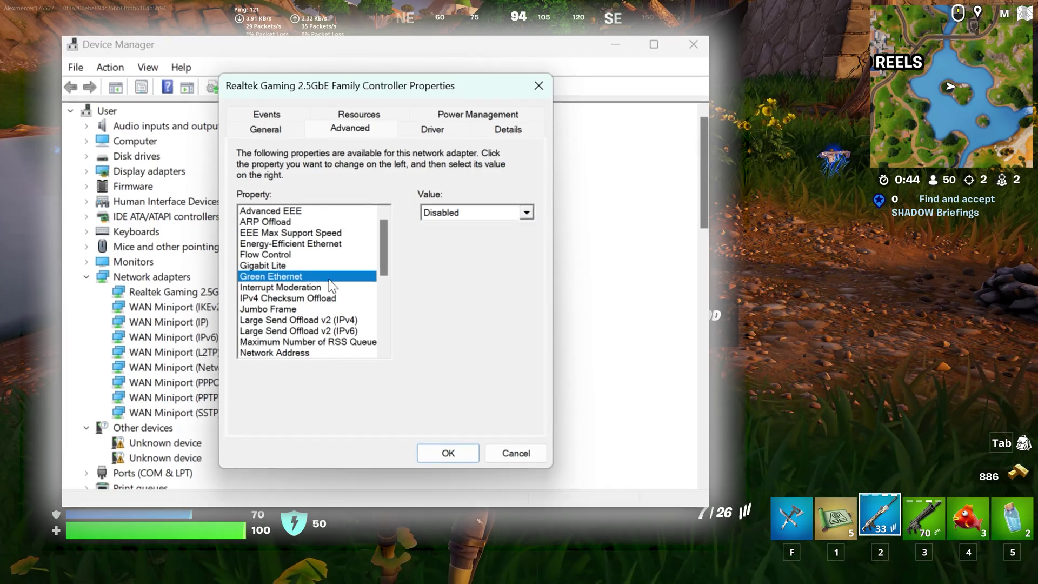
scroll(329, 281, down, 5)
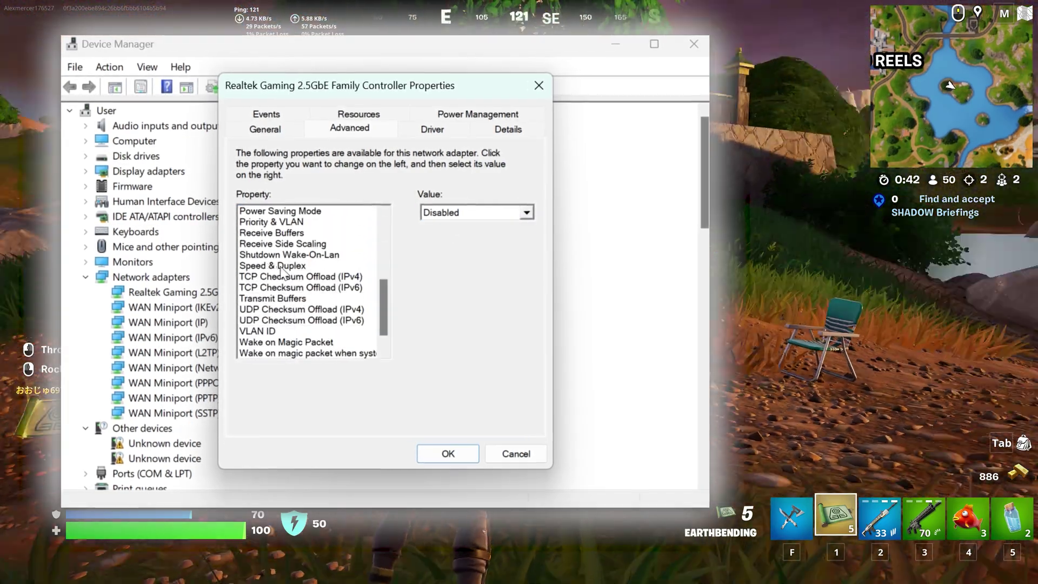
Step: Keep Speed & Duplex on Auto Negotiation, wake options disabled, shutdown link speed 10 Mbps First
click(324, 265)
click(464, 217)
click(452, 280)
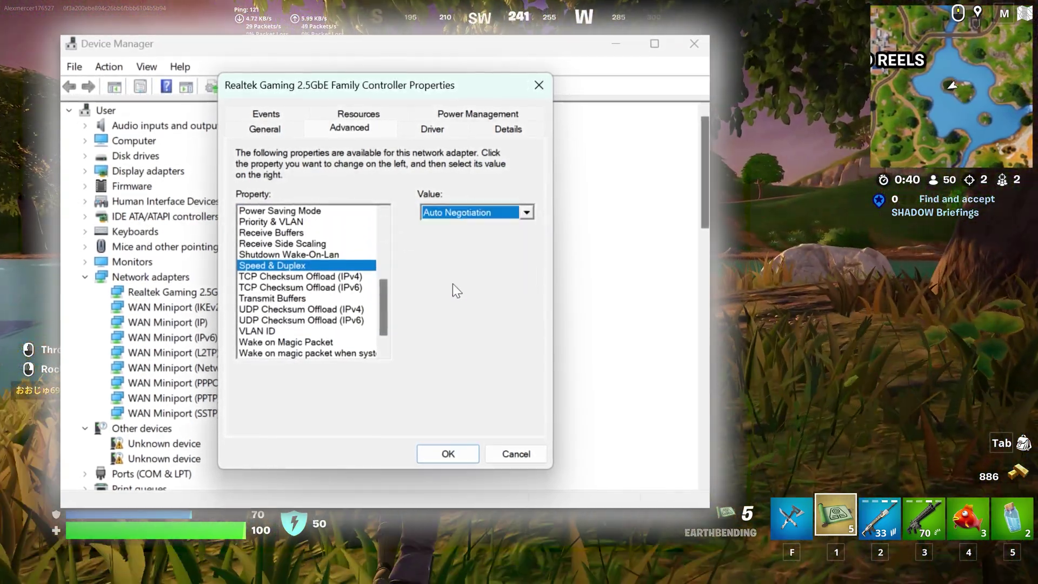
scroll(324, 303, down, 1)
click(305, 331)
click(475, 212)
click(443, 227)
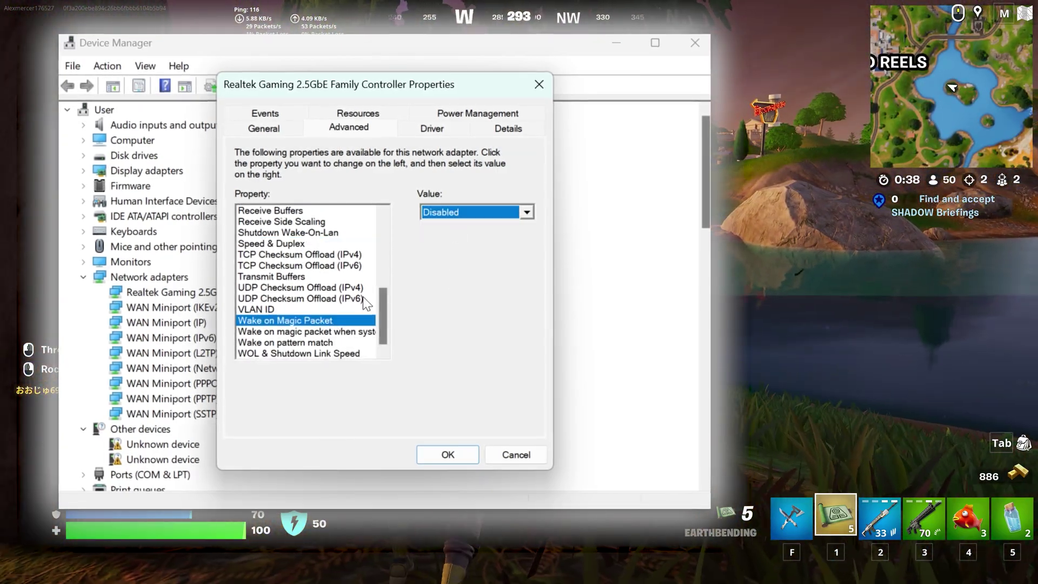
click(475, 212)
click(463, 227)
click(335, 342)
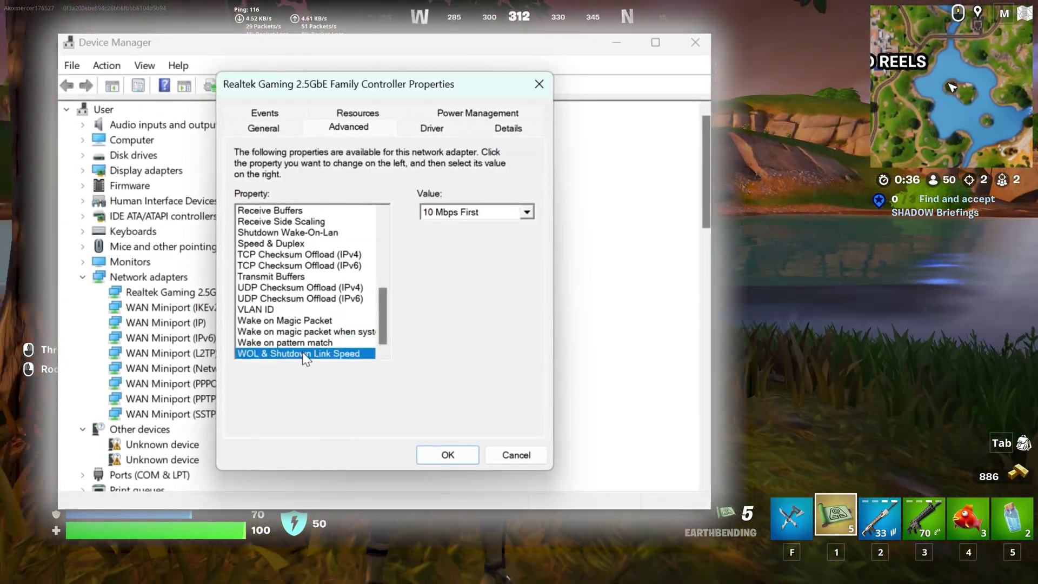
click(458, 211)
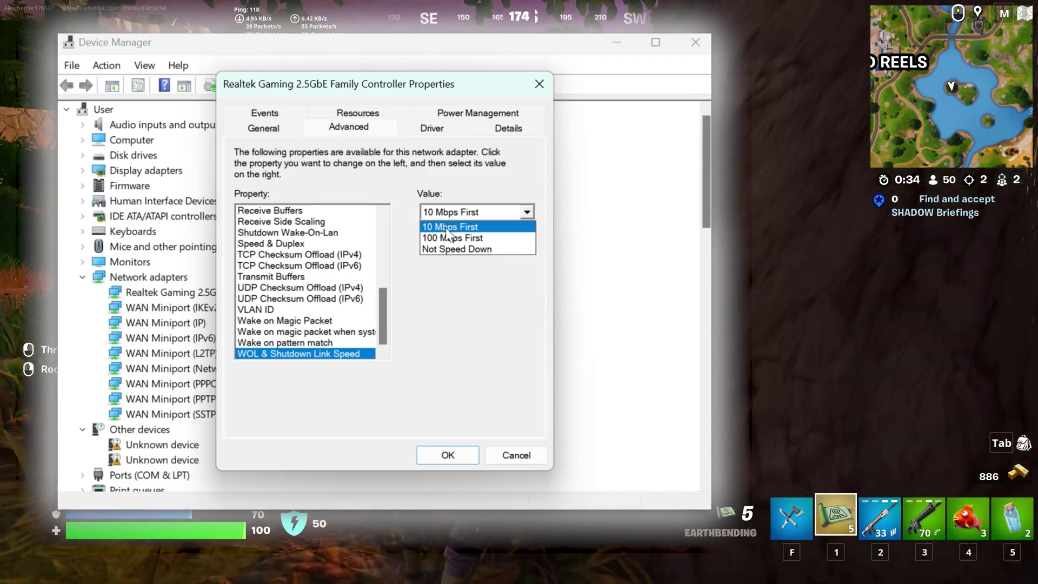
click(447, 228)
scroll(306, 312, up, 3)
scroll(306, 312, up, 3)
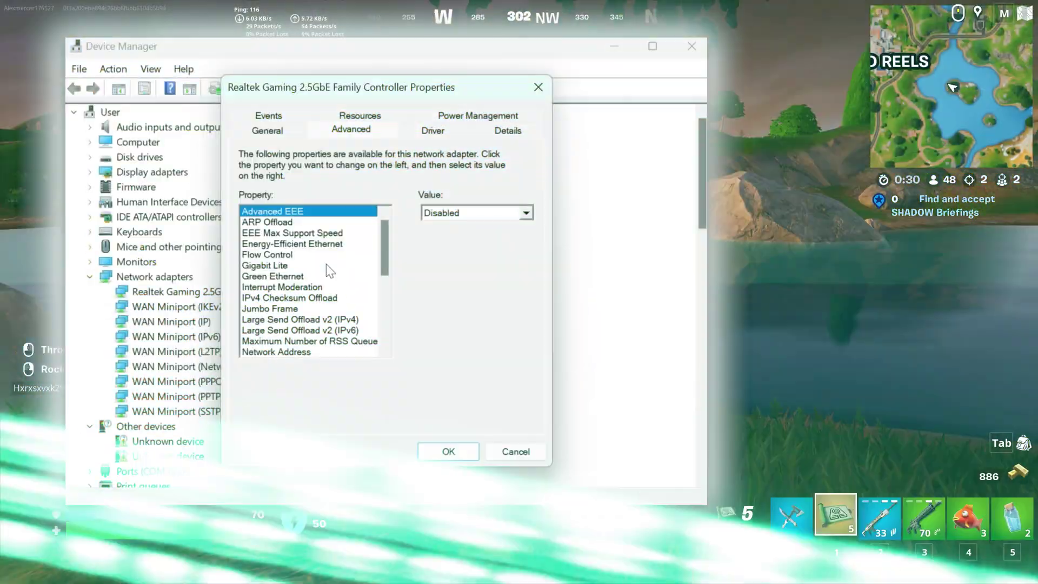
Step: Stop Windows turning the adapter off to save power and apply the properties
click(482, 115)
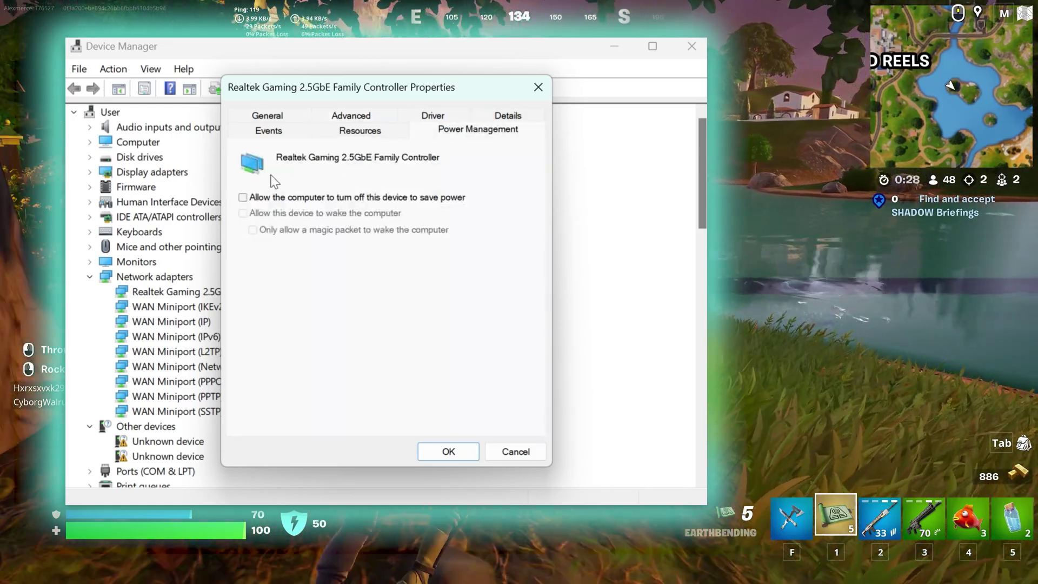
click(243, 198)
click(243, 197)
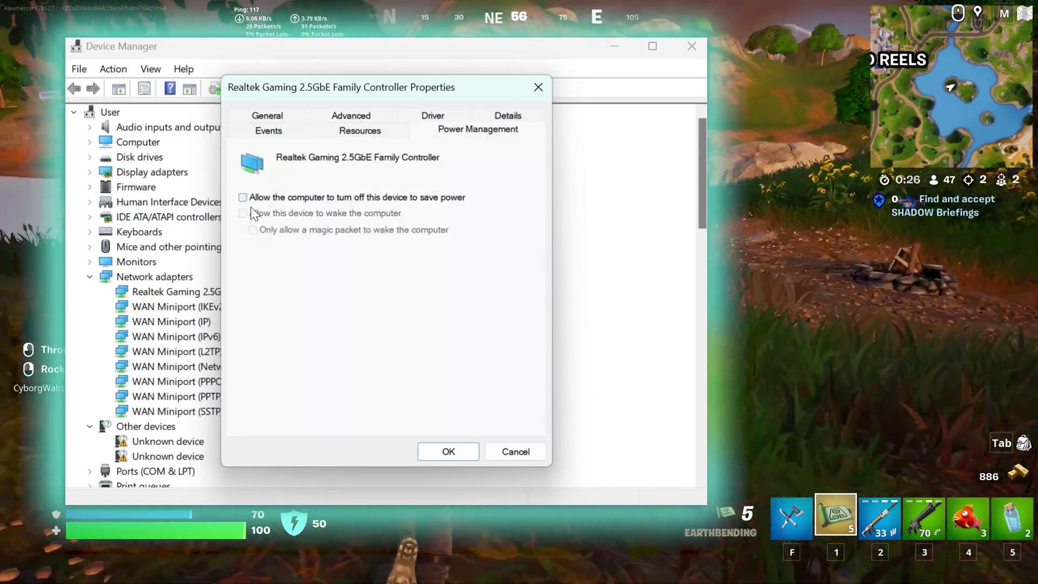
click(447, 452)
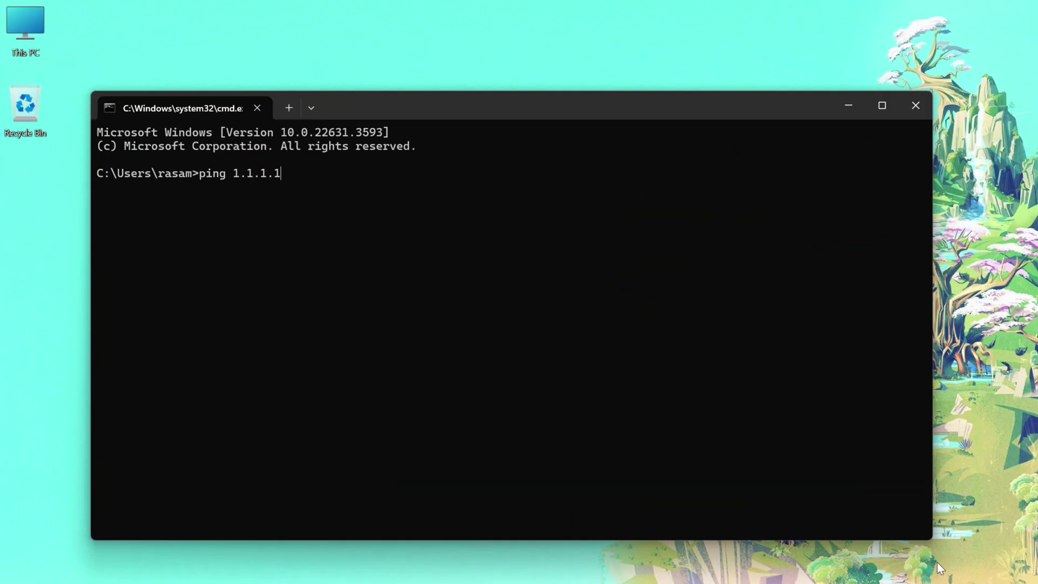
Step: Ping 1.1.1.1 (about 2 ms) and 8.8.8.8 (about 39 ms), then close Command Prompt
key(Return)
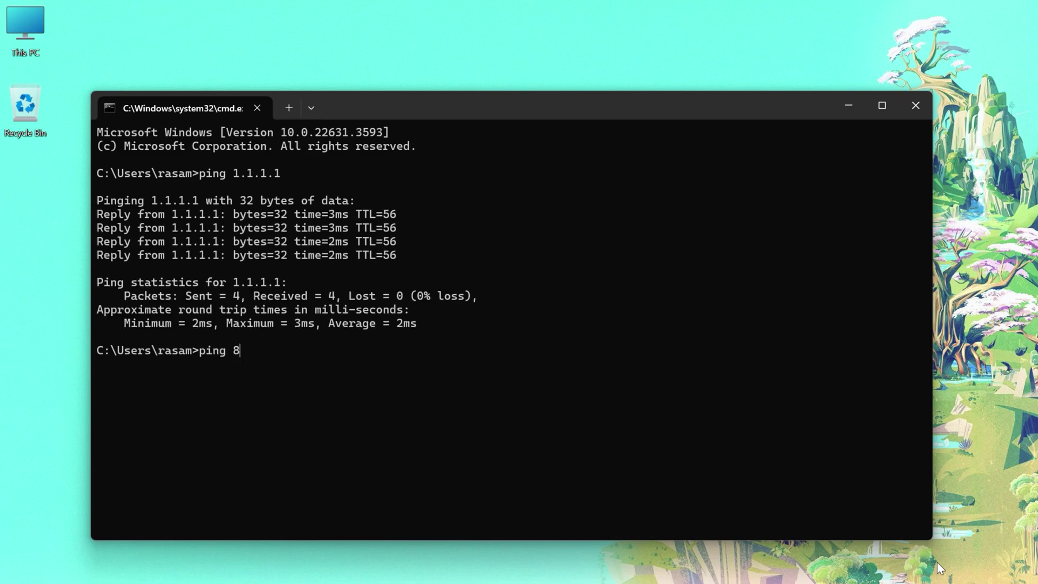
key(Return)
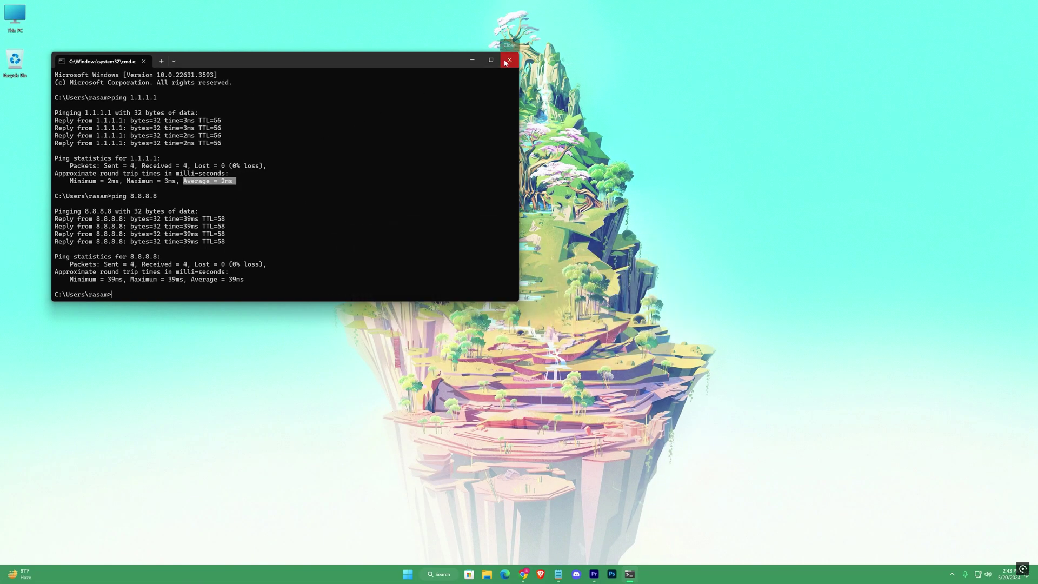
click(510, 60)
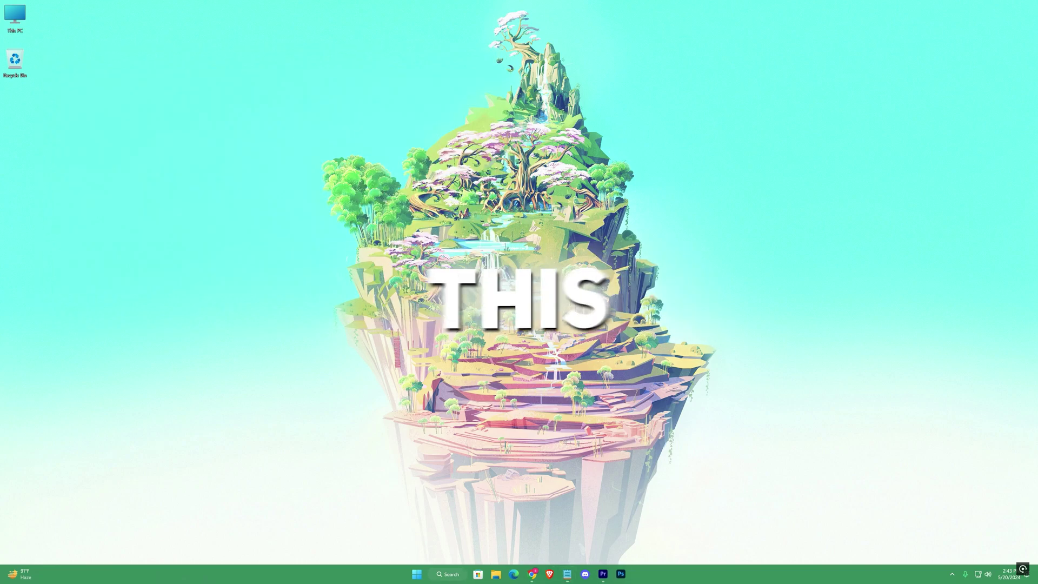
Step: Go to Network & internet > Advanced network settings and expand the Realtek Ethernet adapter
click(416, 577)
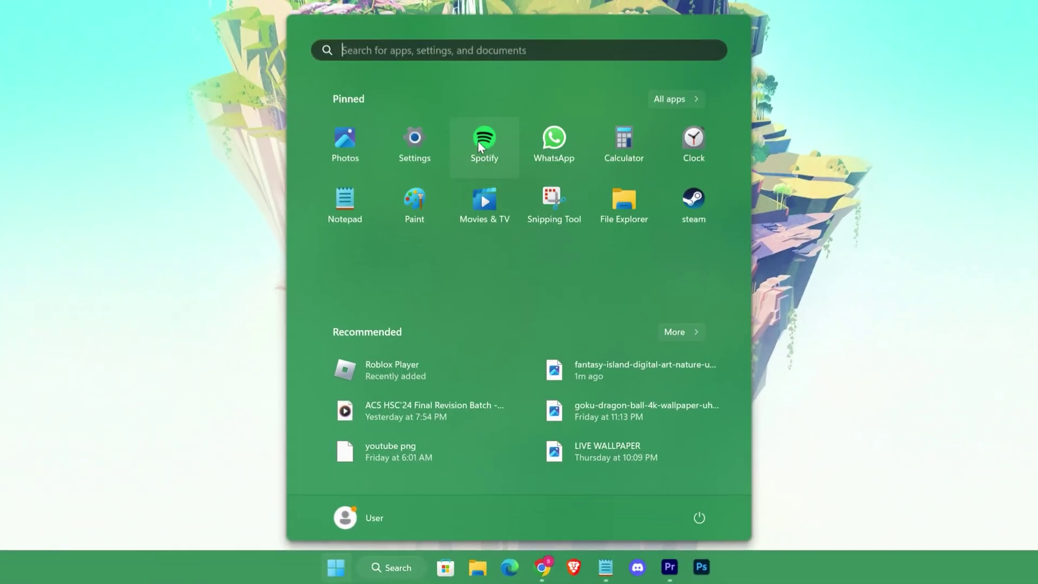
click(461, 516)
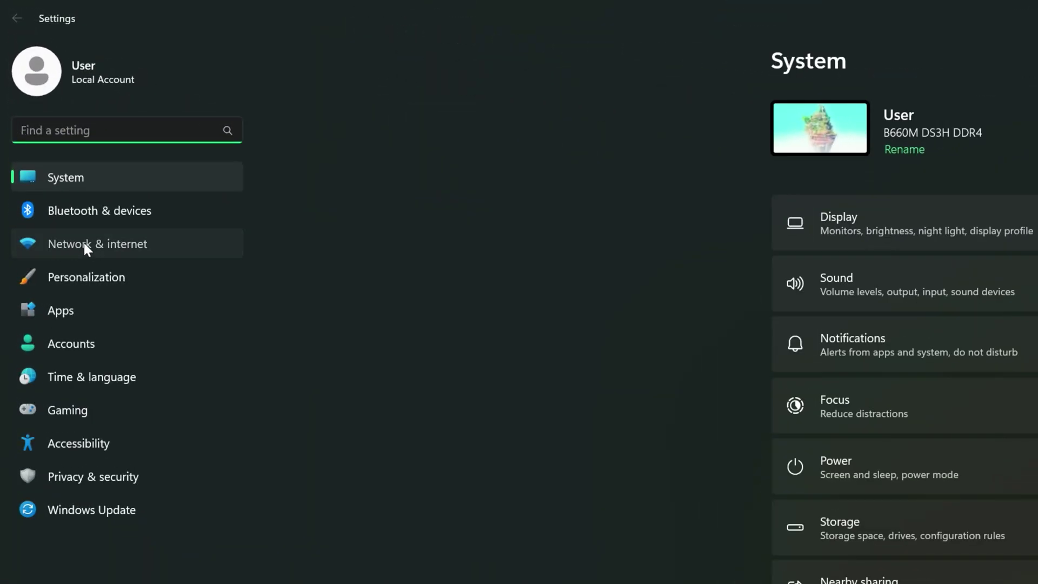
click(76, 245)
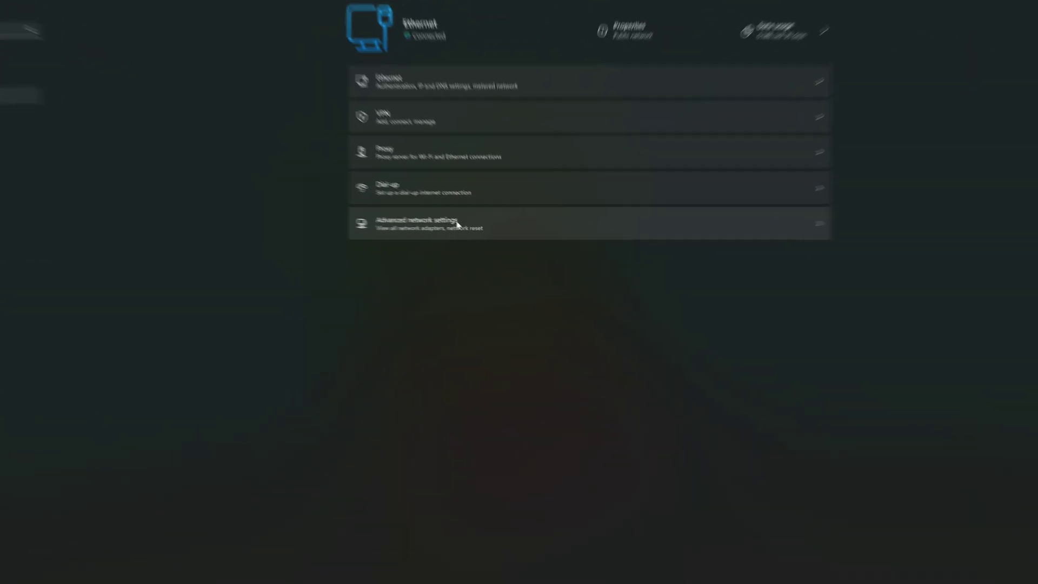
click(464, 226)
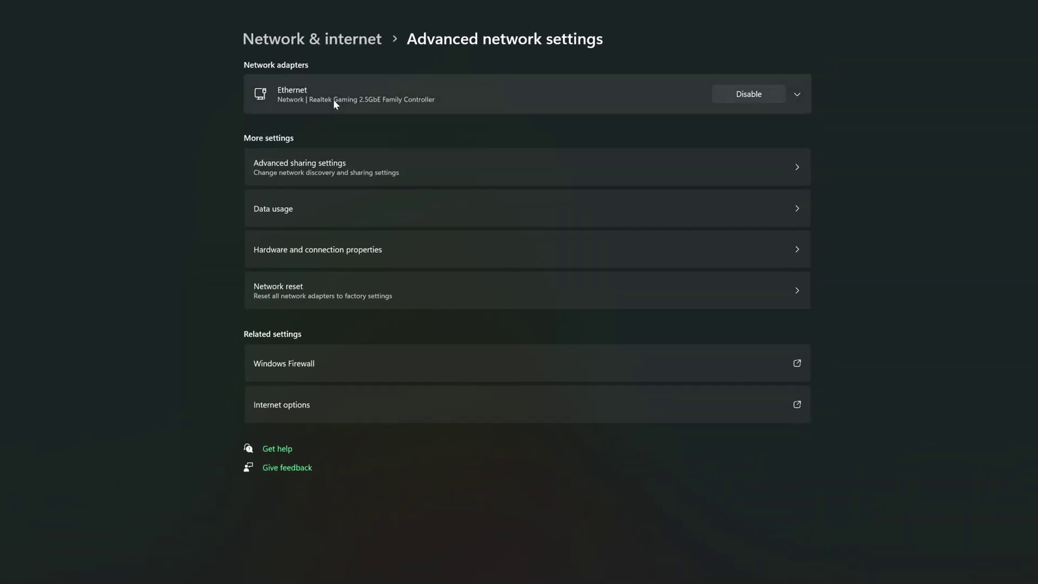
click(619, 98)
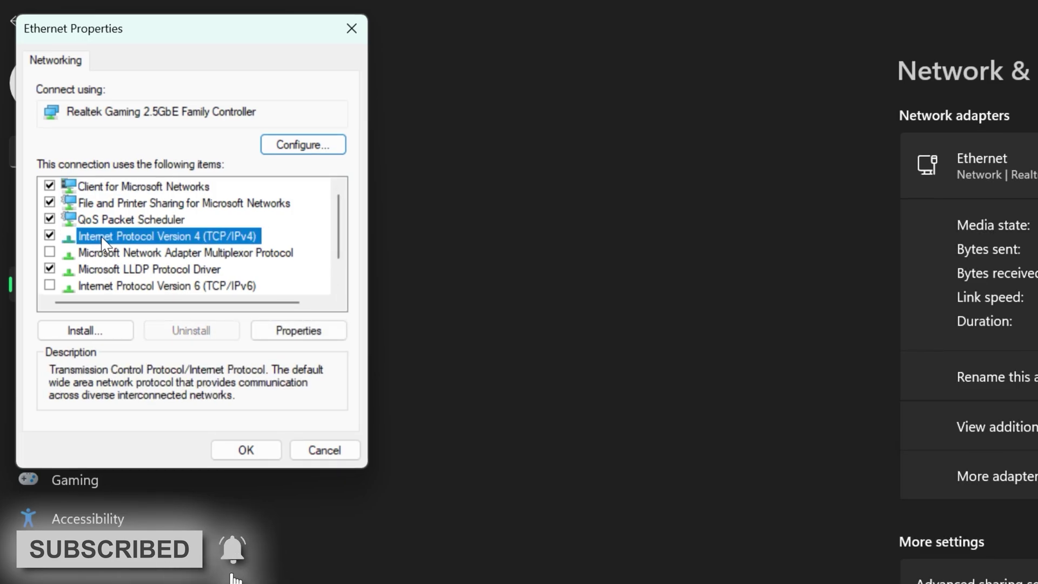
Step: Switch the Ethernet IPv4 DNS to manual, entering 1.1.1.1 and then 8.8.8.8 as preferred
click(306, 332)
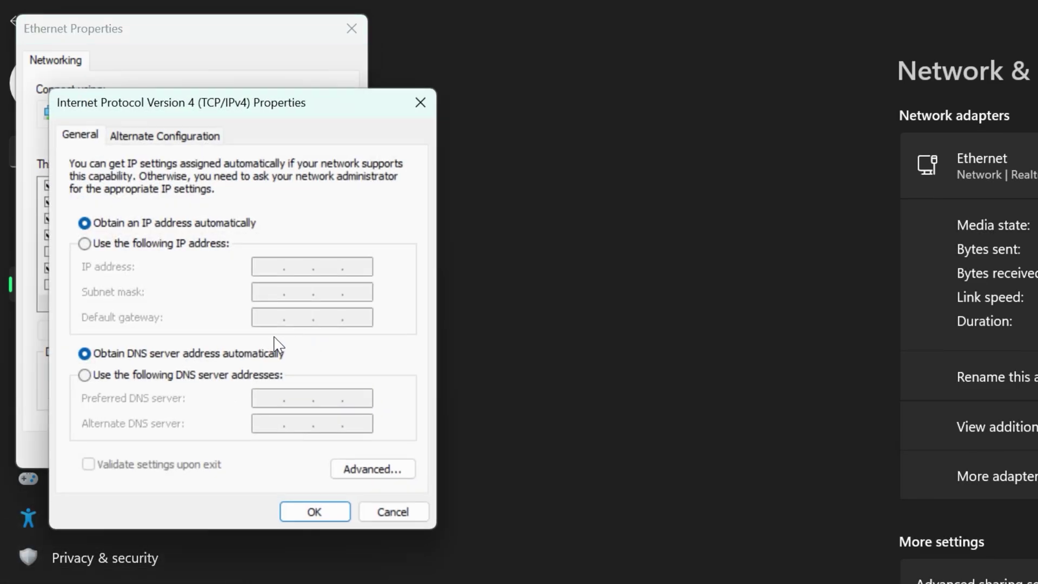
click(84, 375)
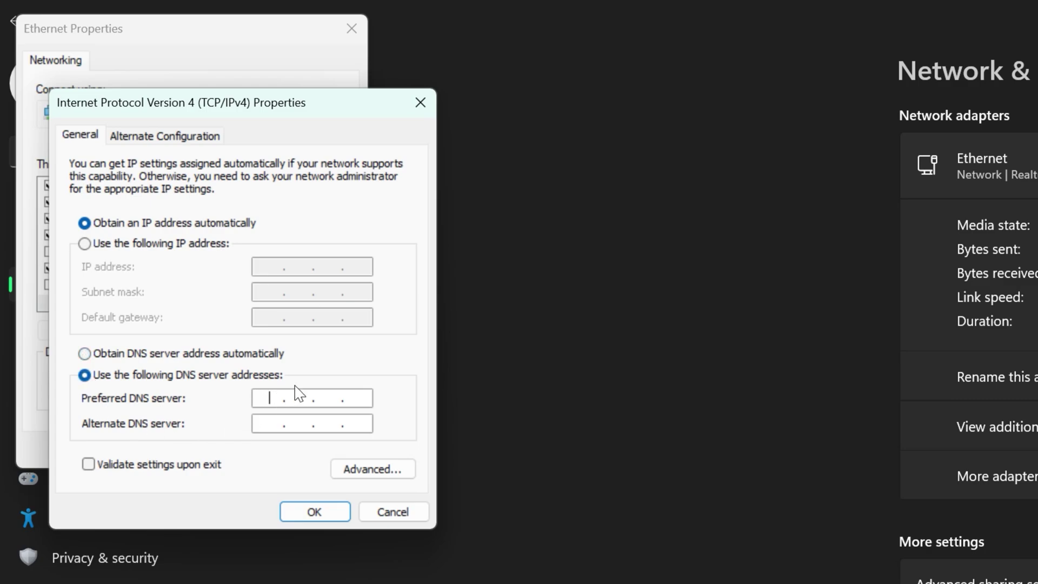
text(1)
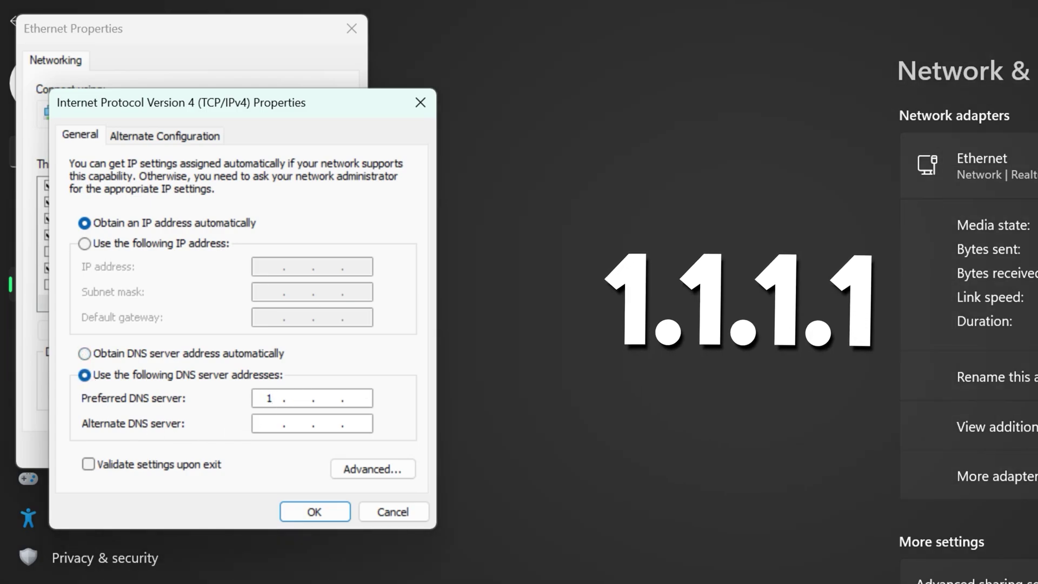
text(.1.1.1)
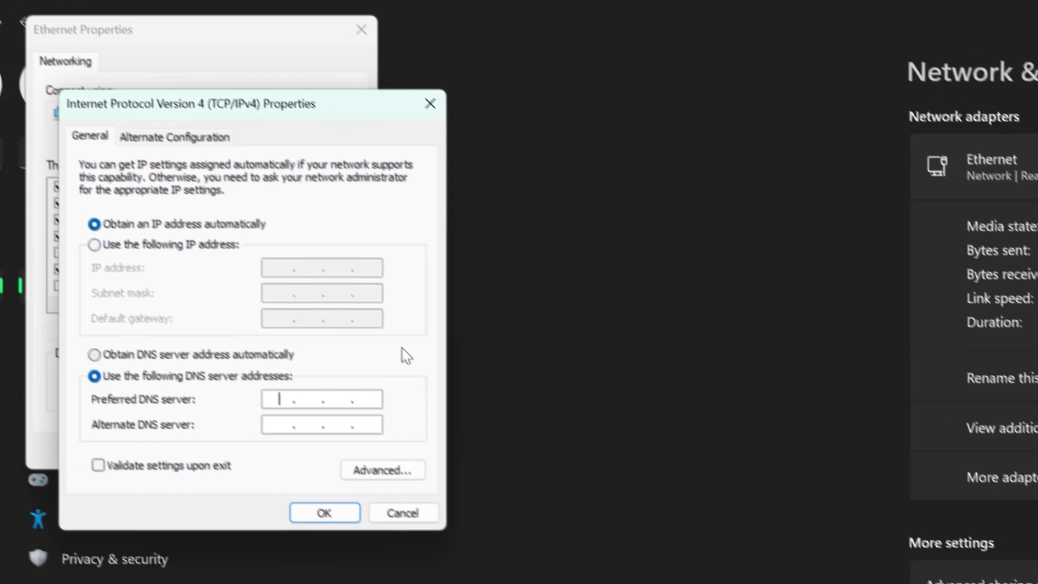
text(8.8.8.8)
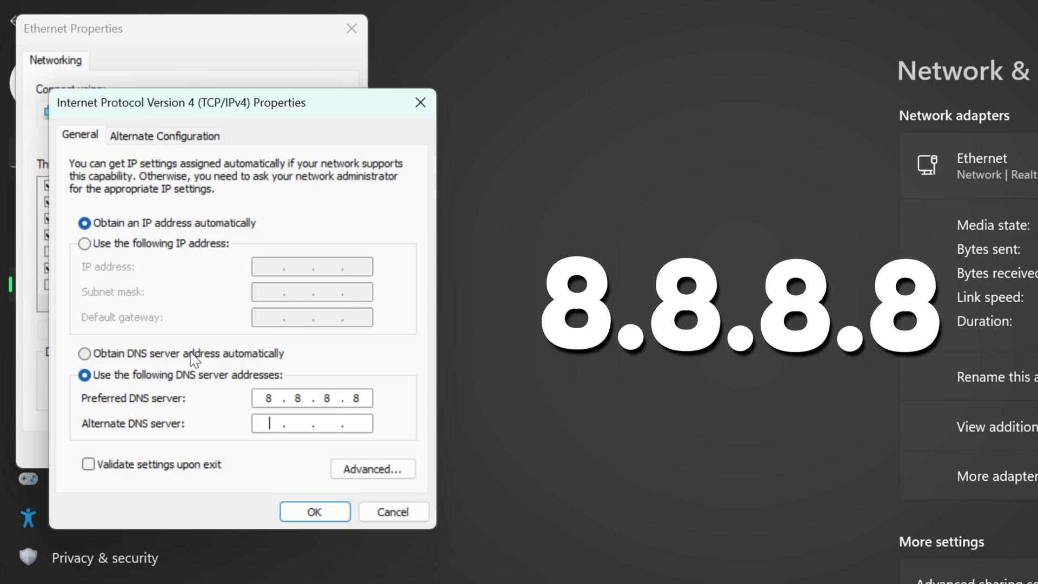
text(8.8.4)
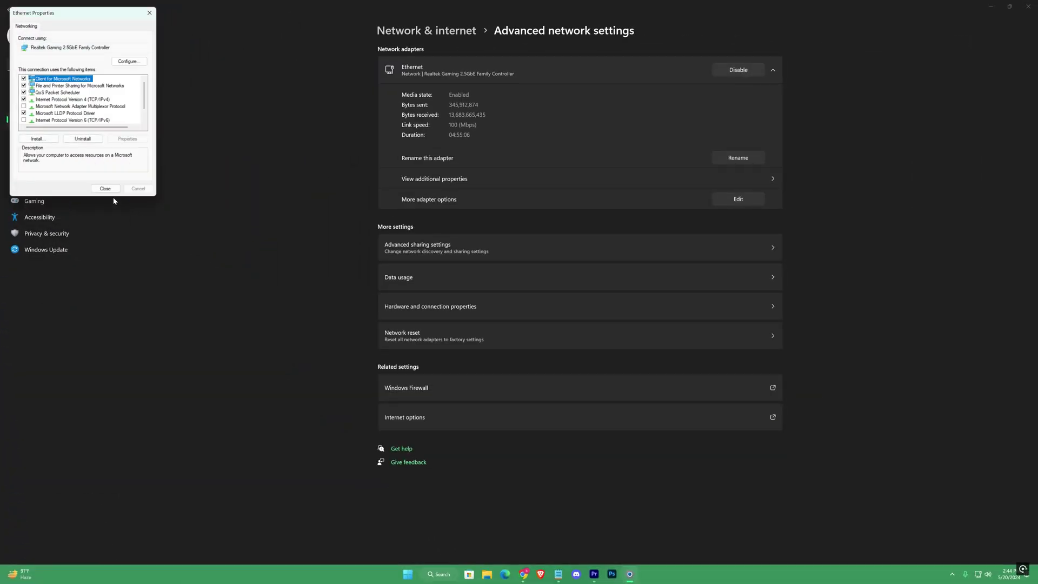
Step: Close Ethernet Properties and Settings, then launch Command Prompt as administrator
click(108, 190)
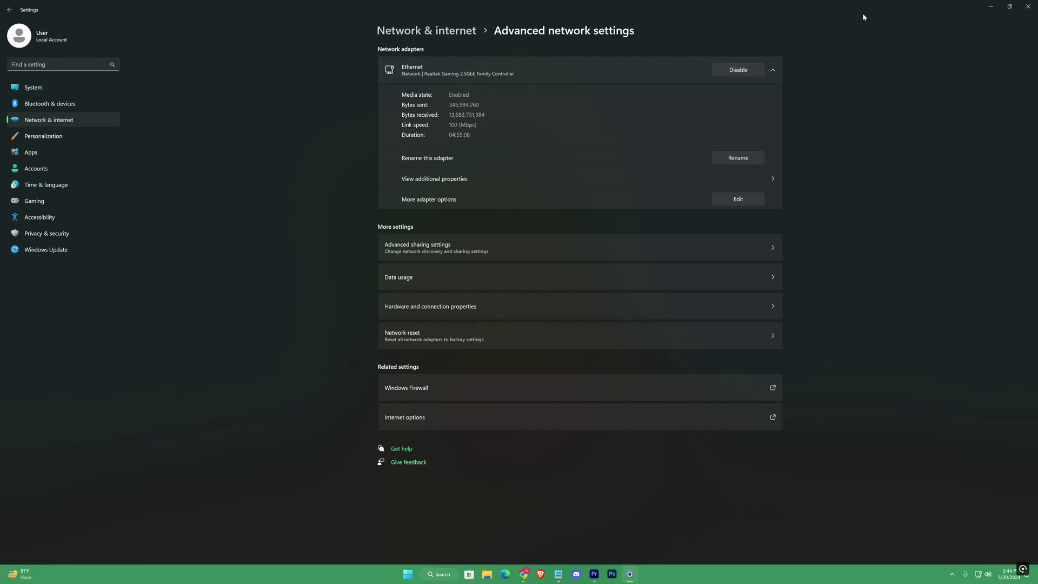
click(1028, 6)
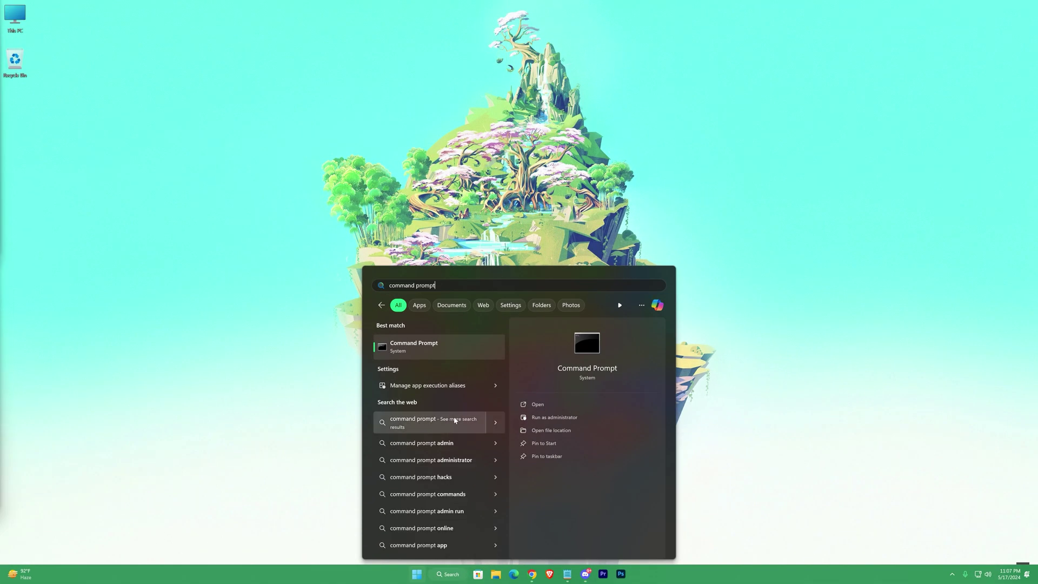
click(553, 417)
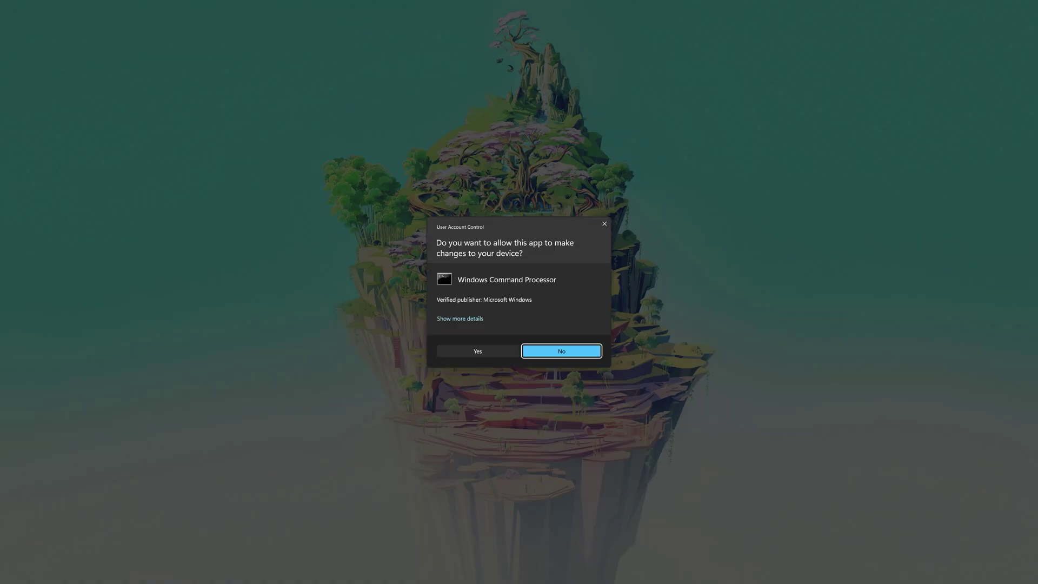
click(478, 351)
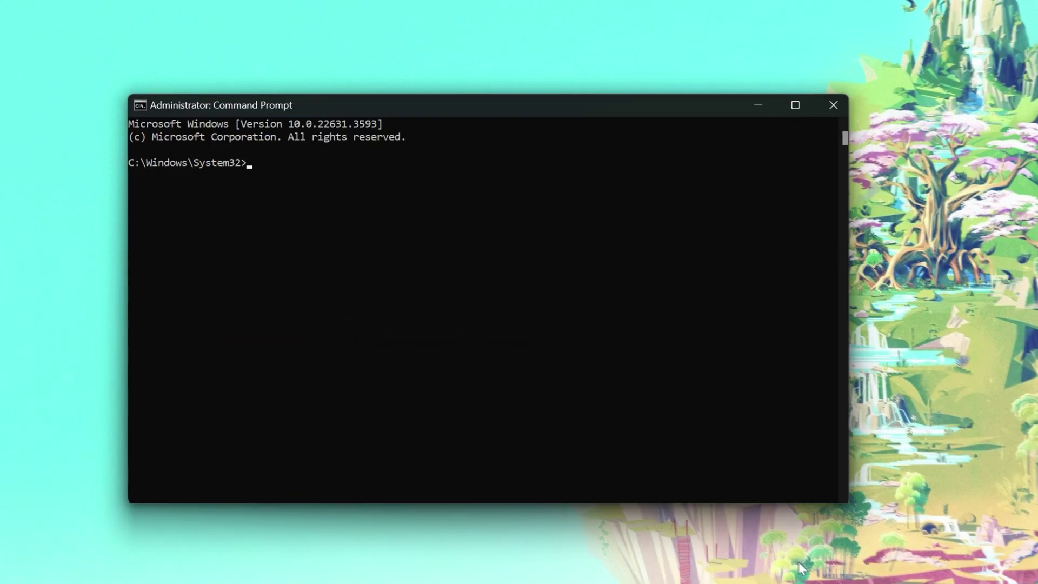
Step: Flush the DNS cache and re-register DNS with ipconfig /flushdns and /registerdns
text(ipconfig )
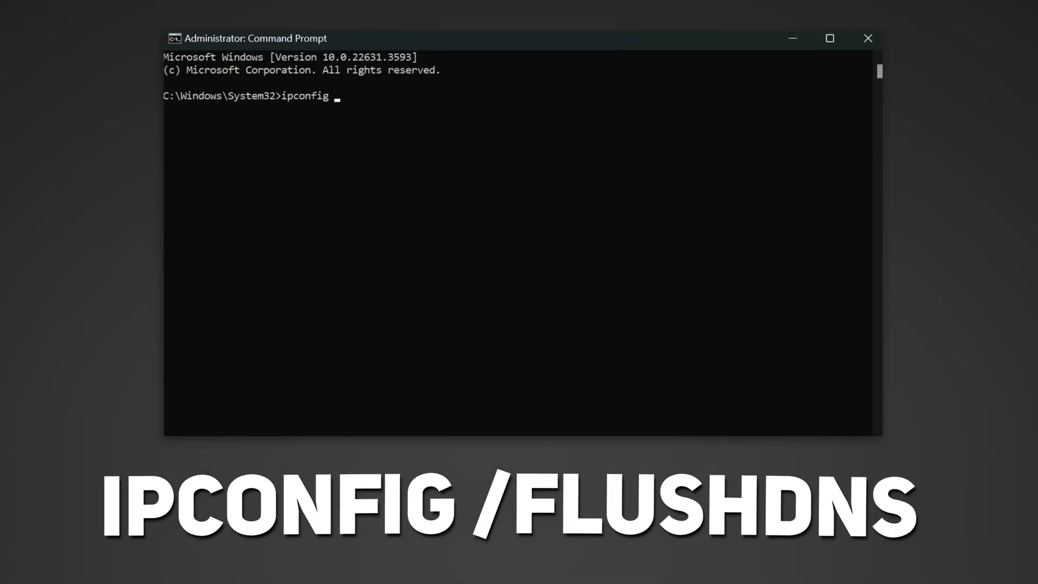
text(/flushdns)
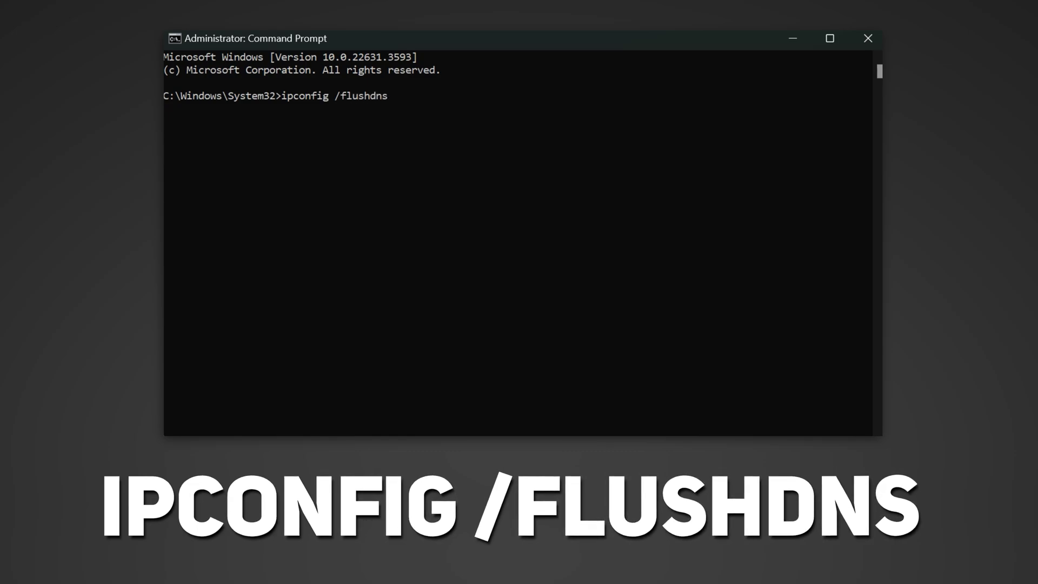
key(Return)
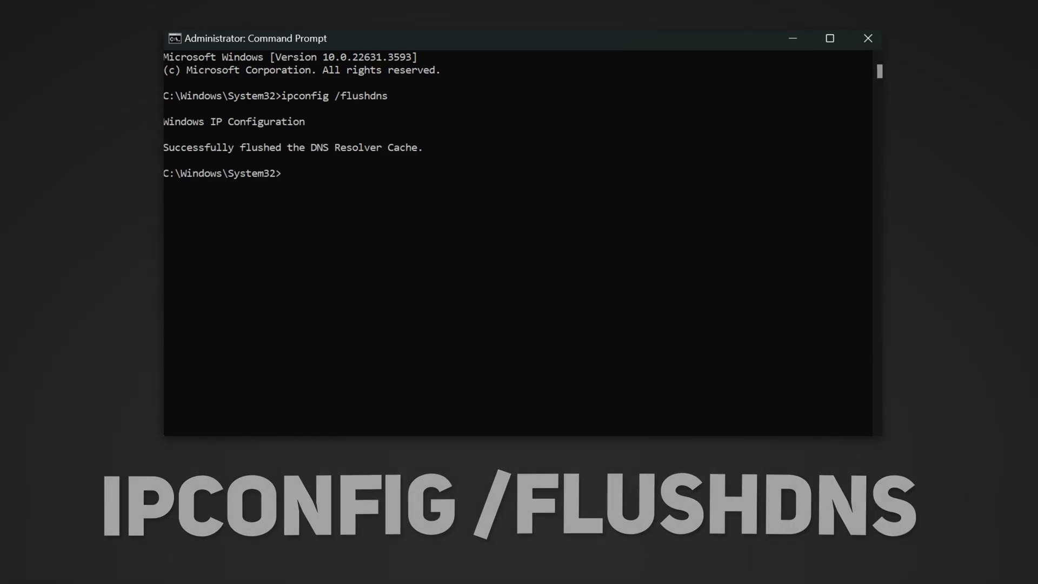
text(ipconfig /)
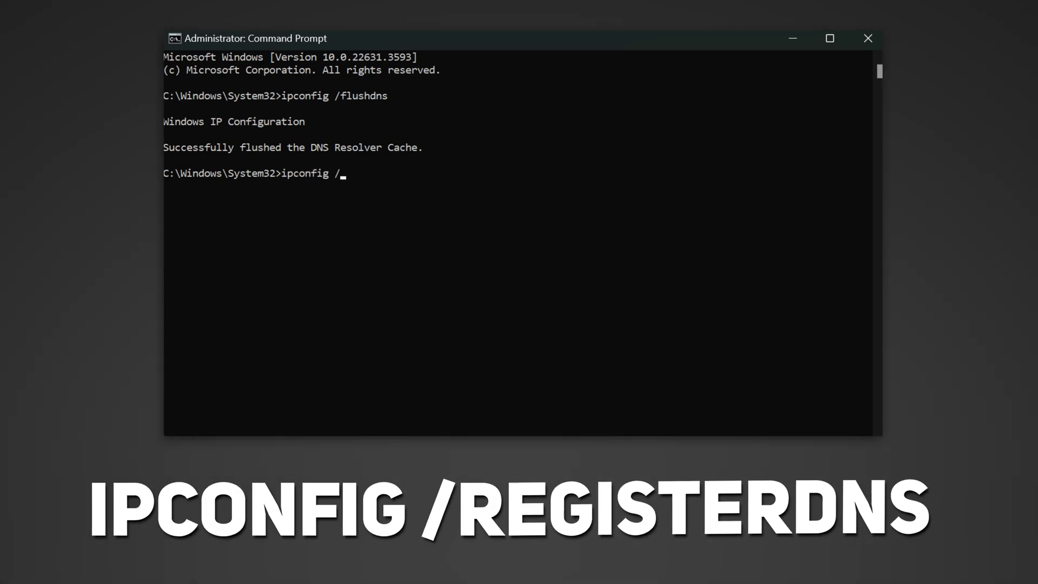
text(registerdns)
key(Return)
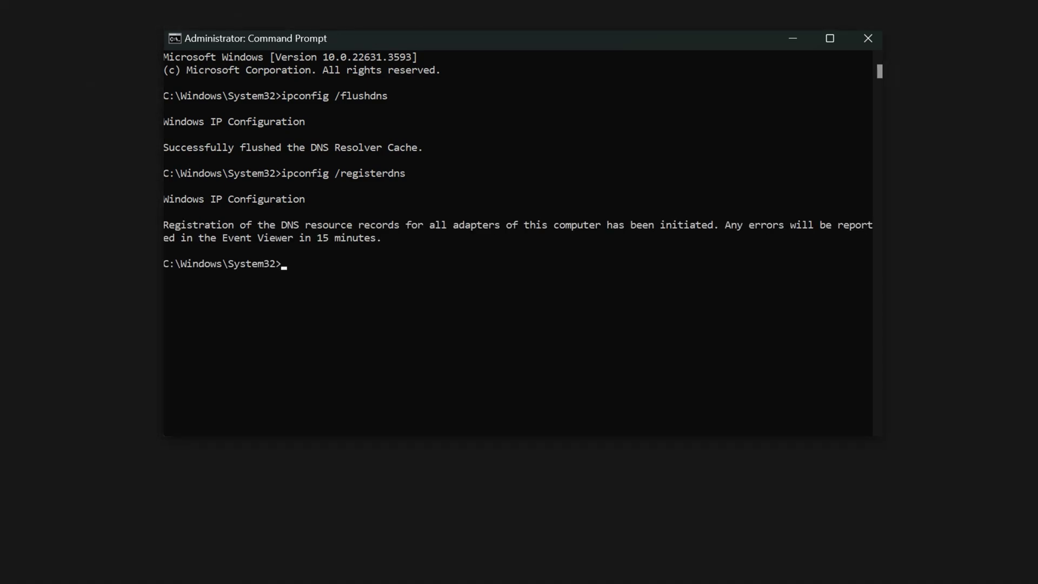
Step: Release and renew the IP address, then reset the Winsock catalog with netsh winsock reset
text(ipconfig /rele)
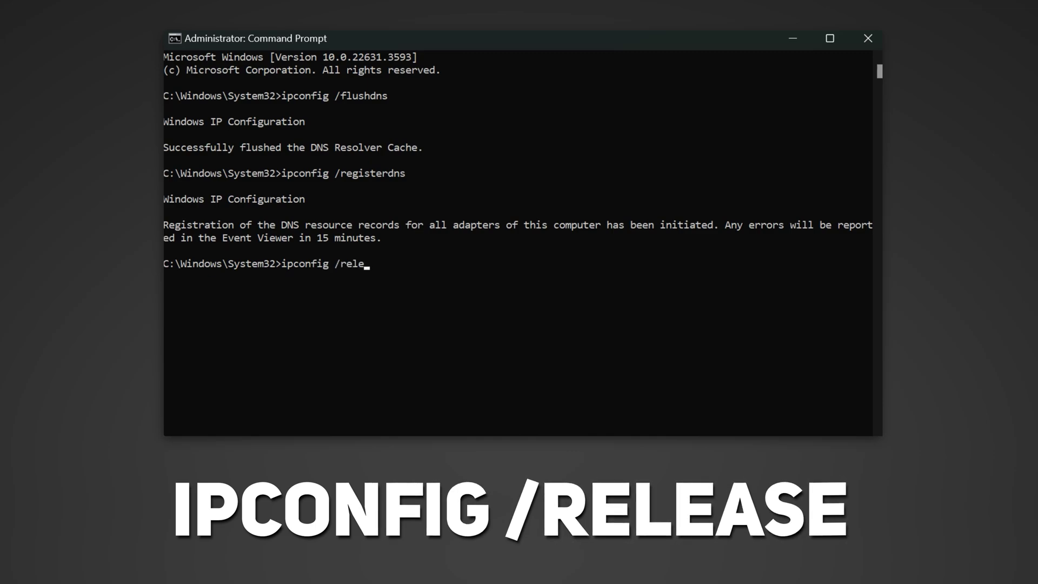
text(ase)
key(Return)
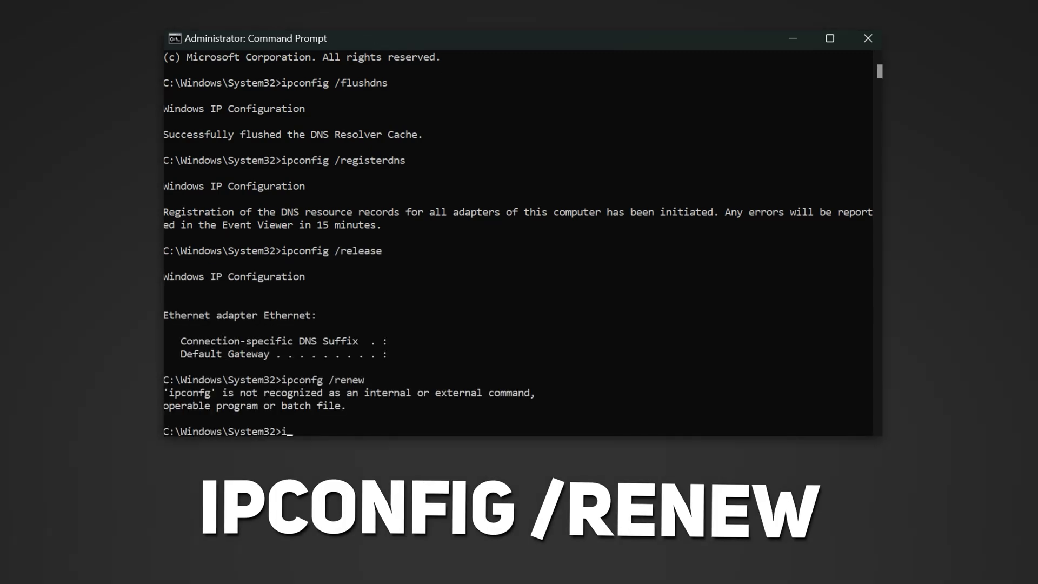
text(ipconfig)
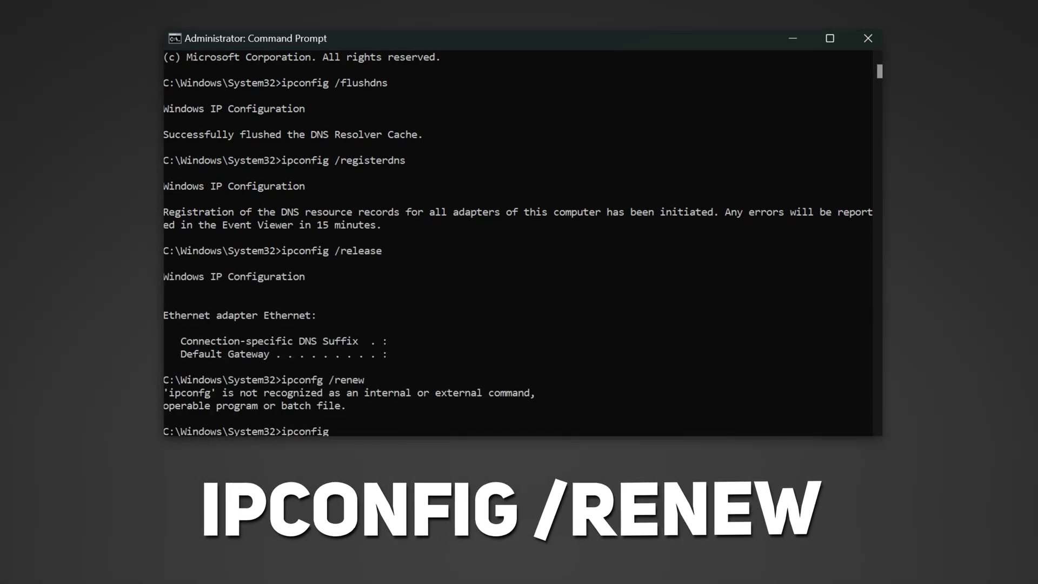
text( /renew)
key(Return)
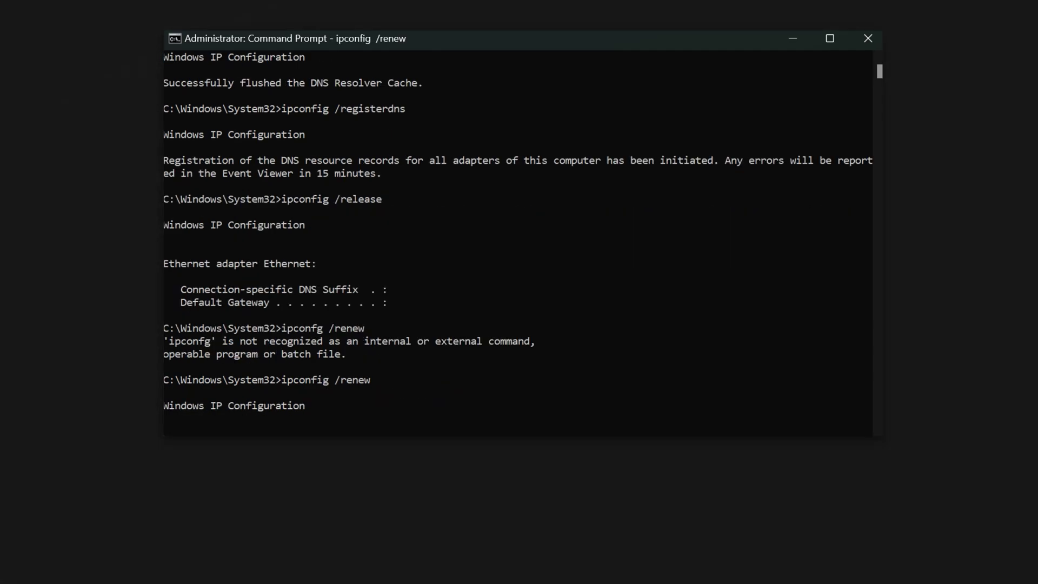
text(net)
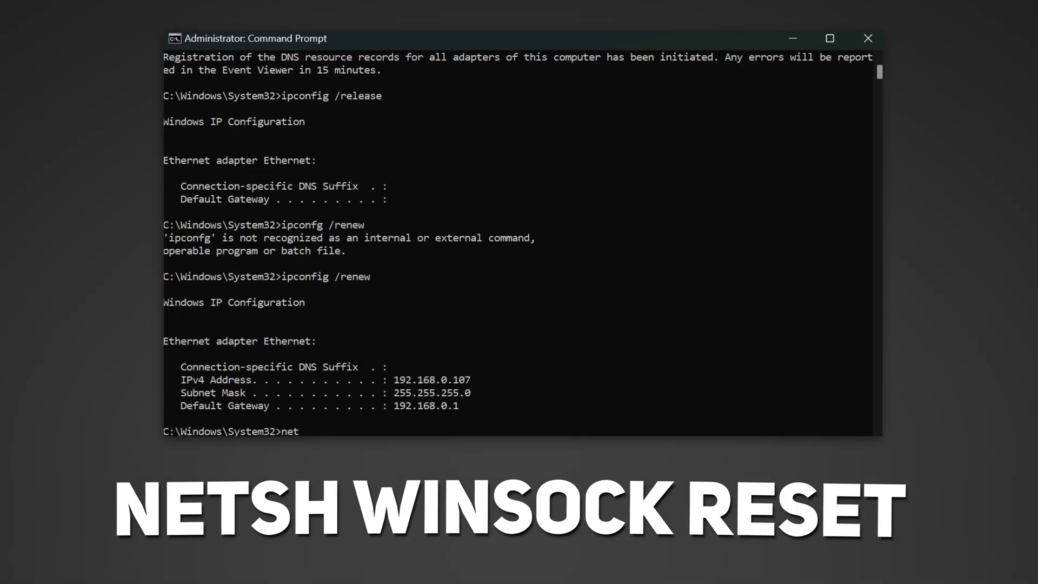
text(sh winsock)
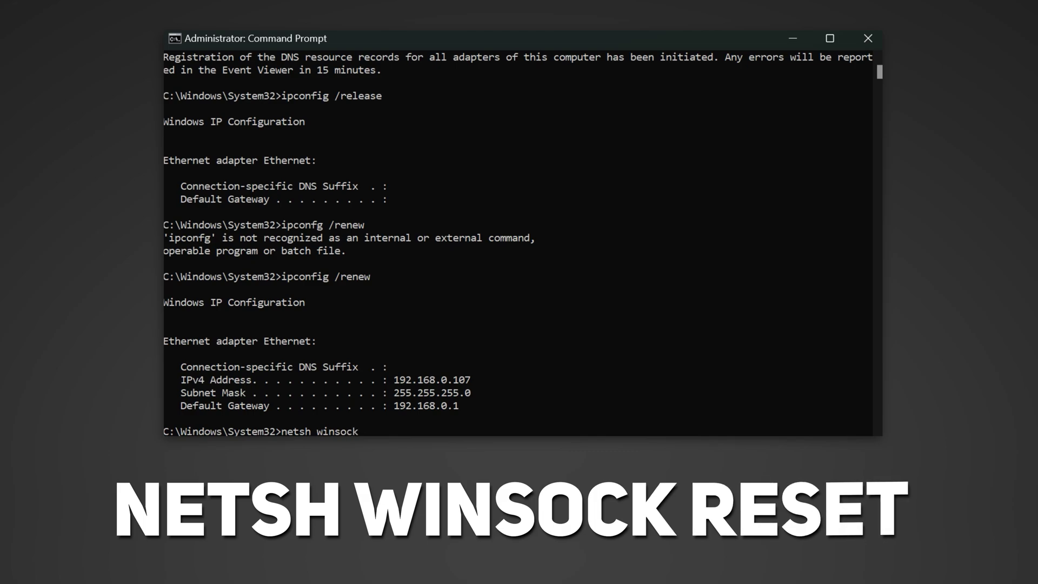
text( reset)
key(Return)
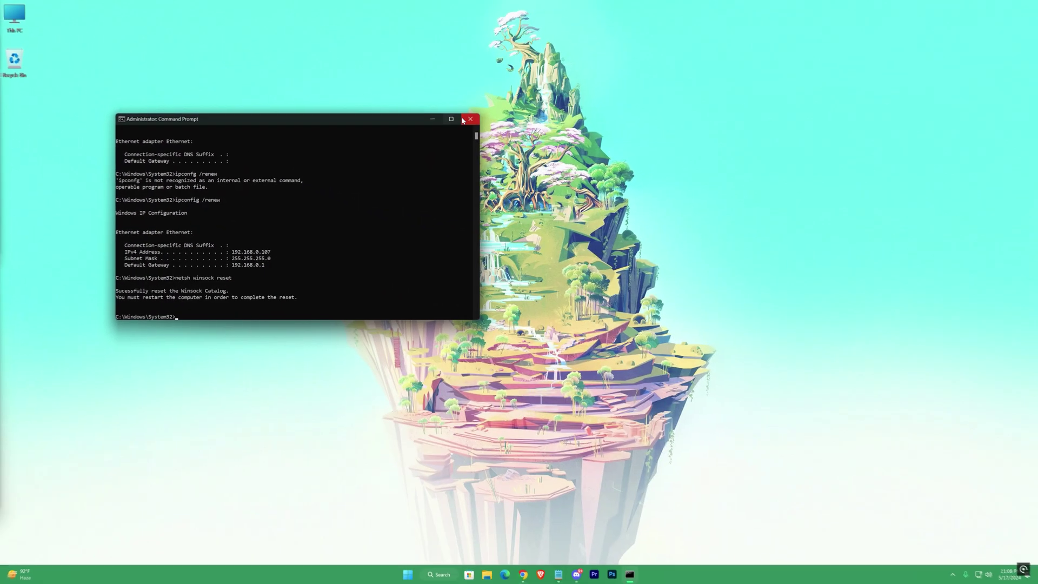
Step: Close Command Prompt and bring up the Start menu's power options to restart the PC
click(468, 116)
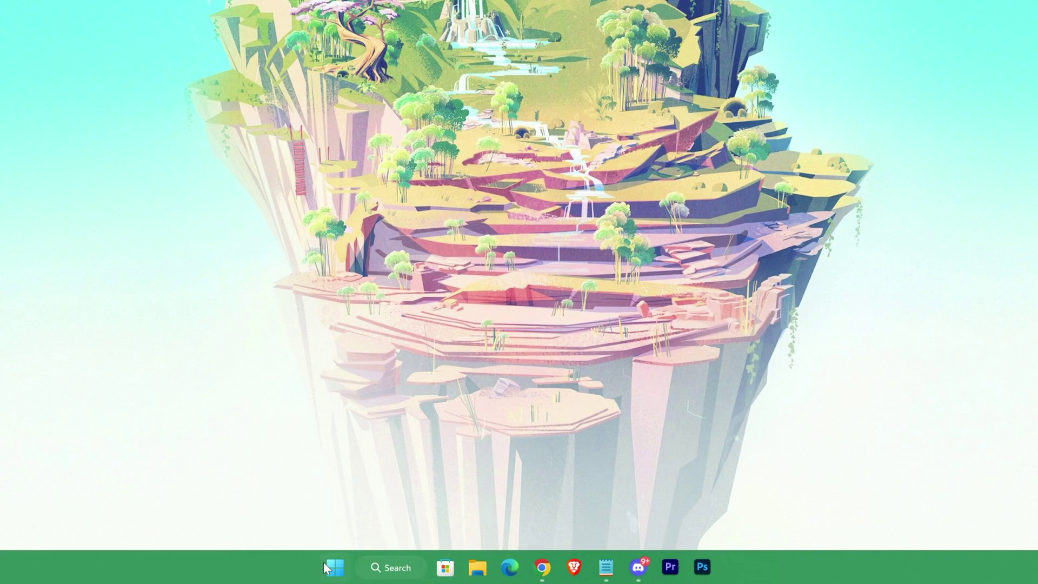
click(331, 567)
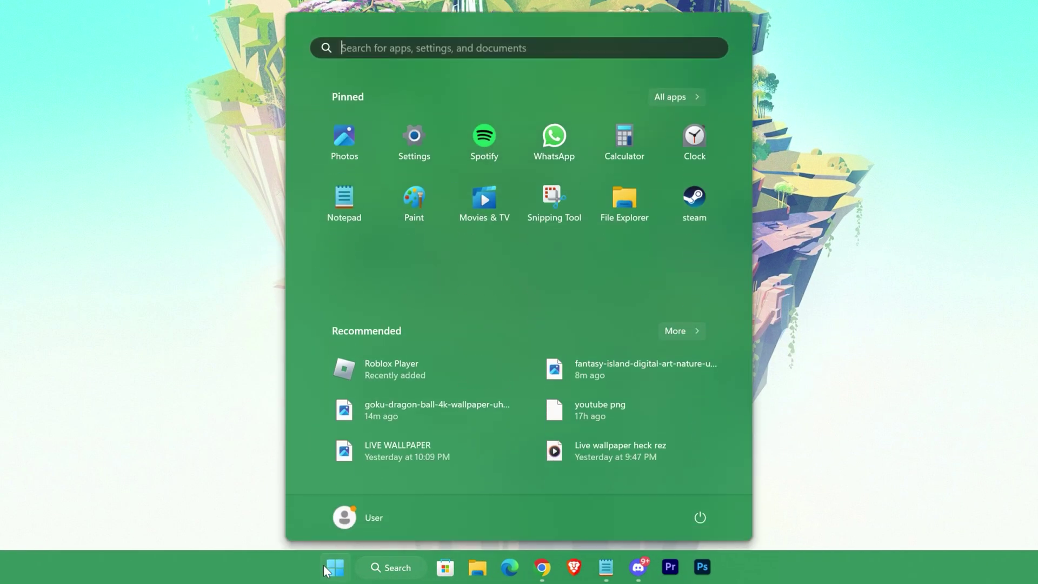
click(692, 520)
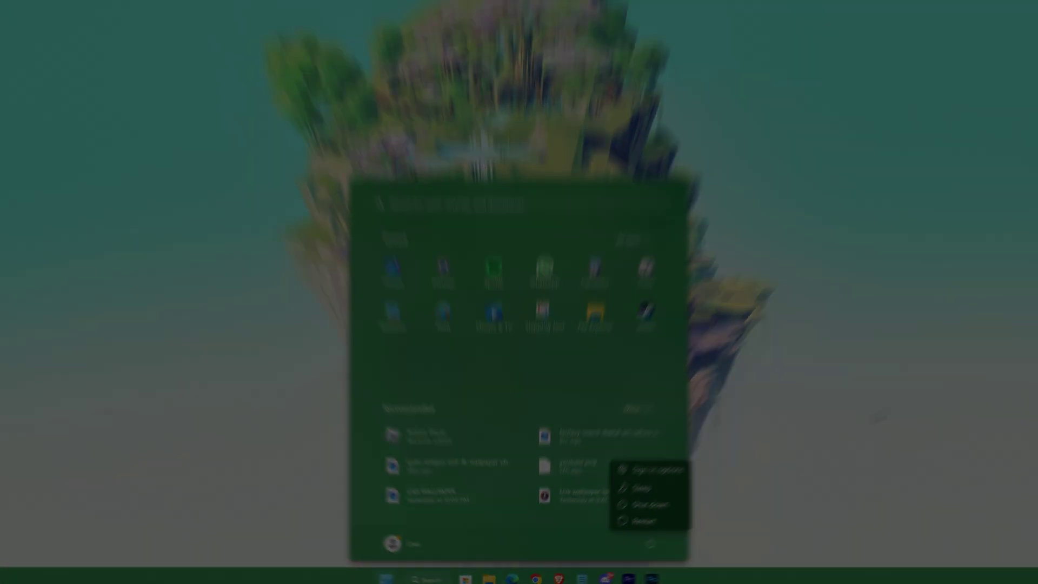